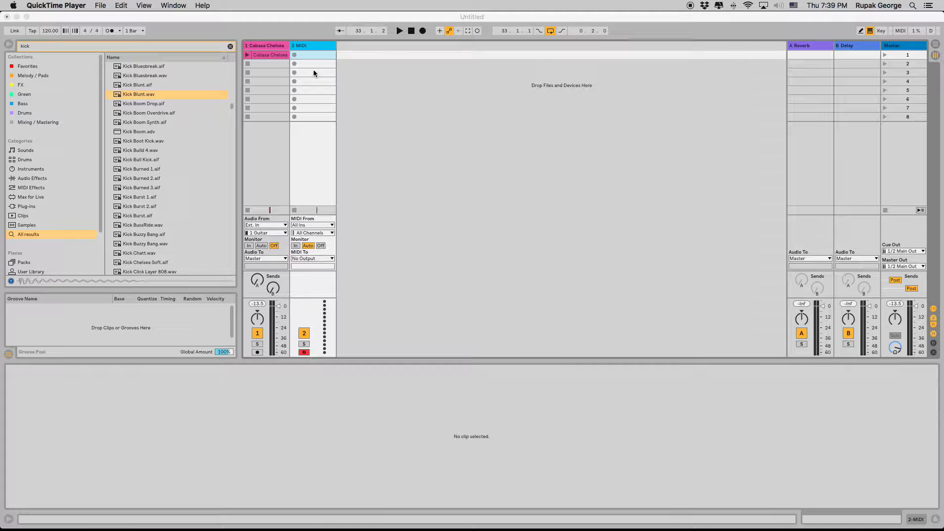
Step: Clear the browser search and audition the Cabasa Chelsea clip in the session view
left_click(230, 47)
left_click(229, 48)
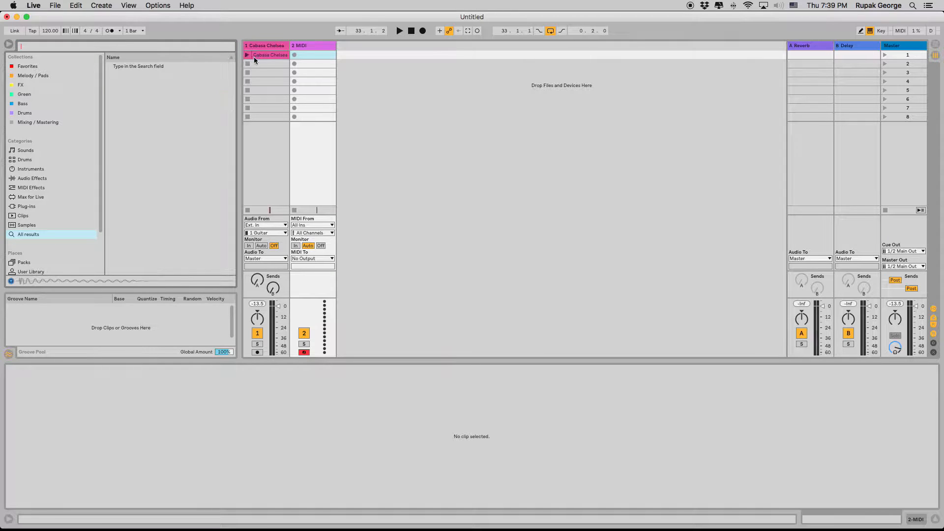
left_click(263, 57)
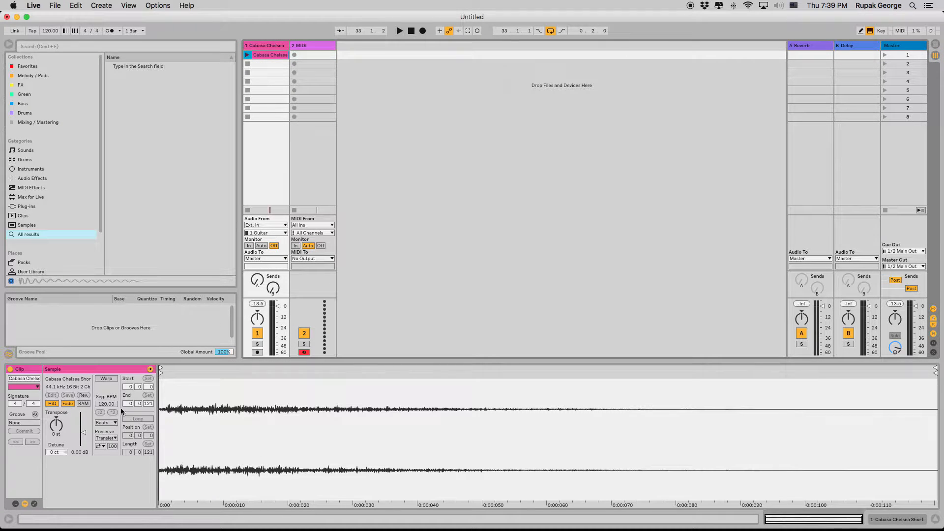
left_click(246, 55)
key("space")
left_click_drag(273, 57, 315, 97)
key("Tab")
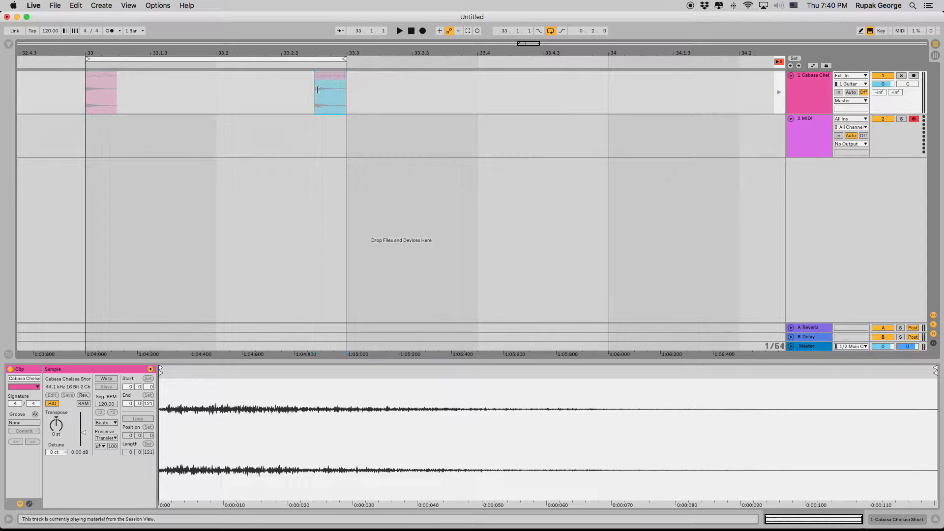
key("Delete")
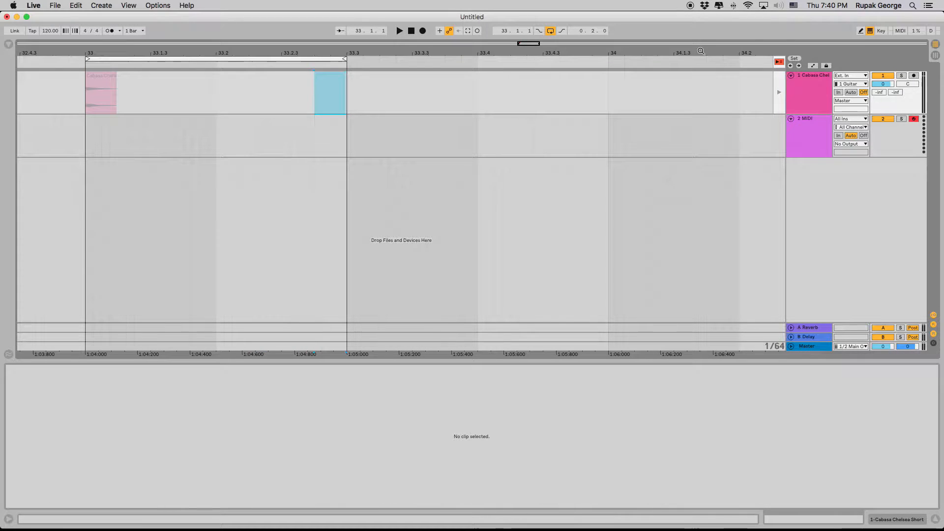
Step: Consolidate the Cabasa Chelsea clip at bar 33 of the arrangement and reset its clip gain to the default
left_click(779, 62)
left_click(111, 94)
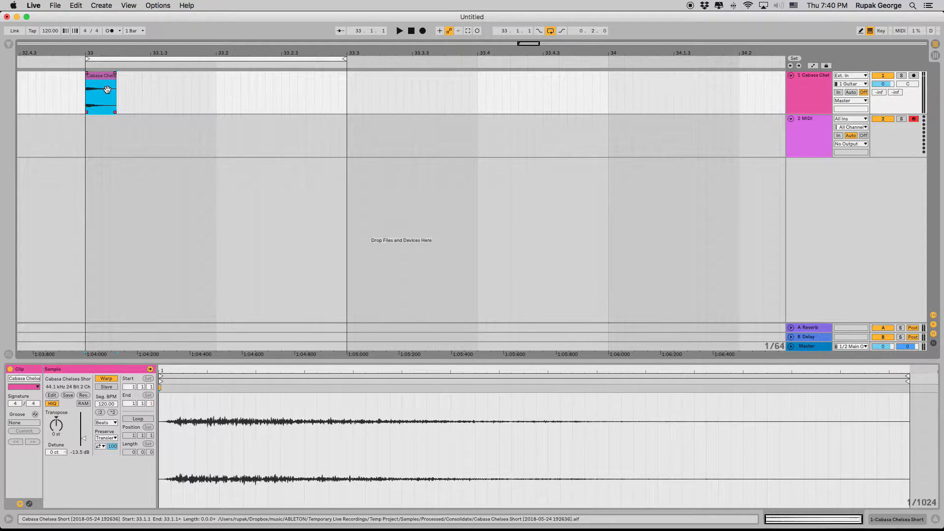
key("super+j")
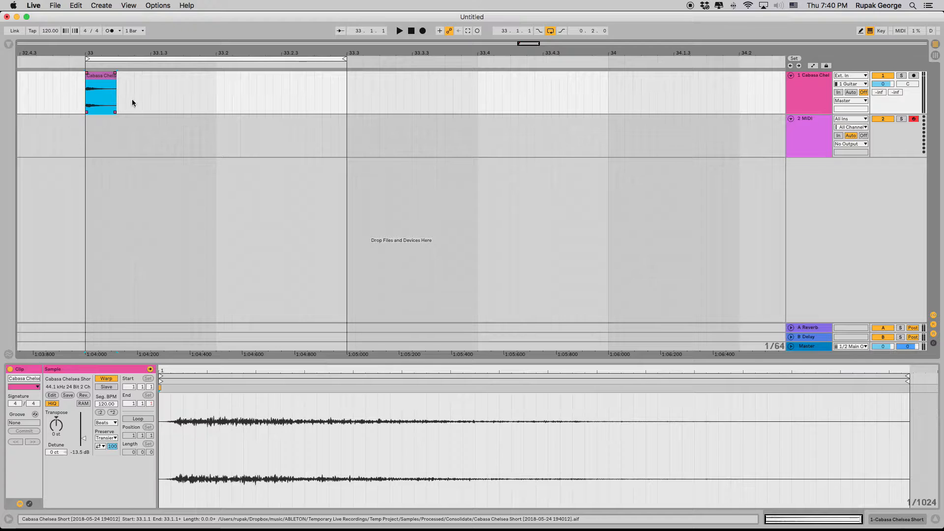
double_click(84, 438)
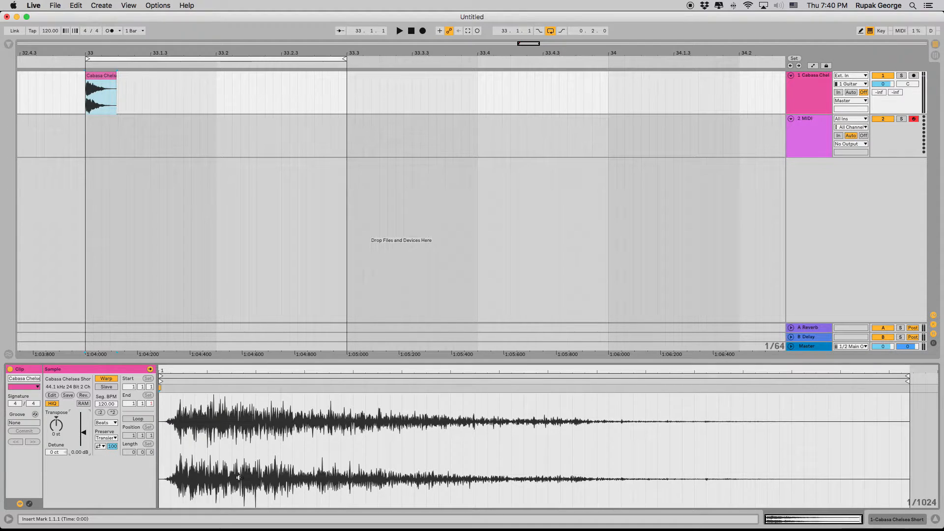
Step: Reveal the consolidated Cabasa clip's sample file in Finder
left_click(102, 80)
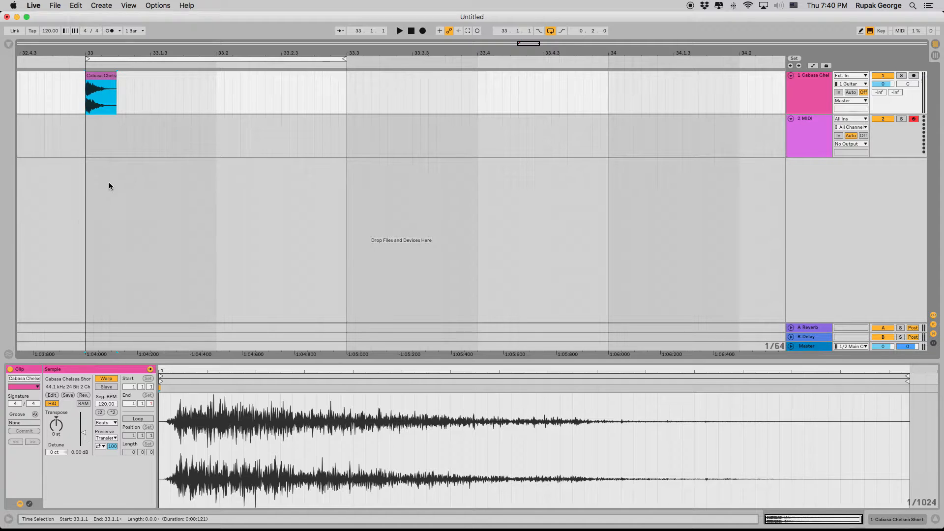
right_click(101, 76)
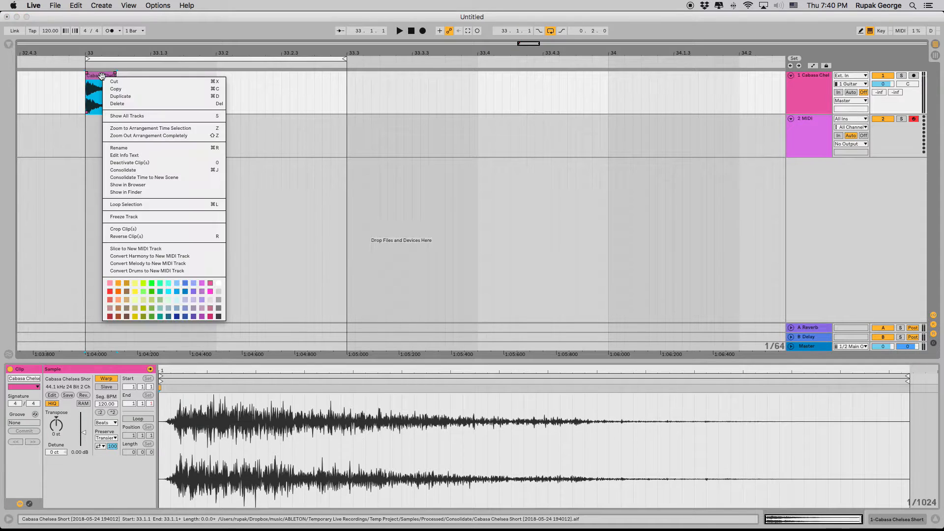
left_click(146, 192)
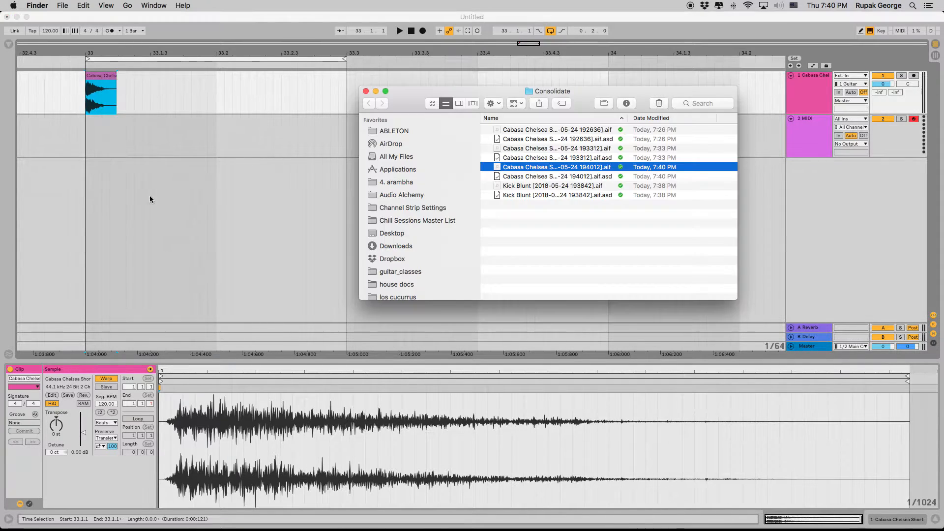
left_click_drag(455, 89, 477, 87)
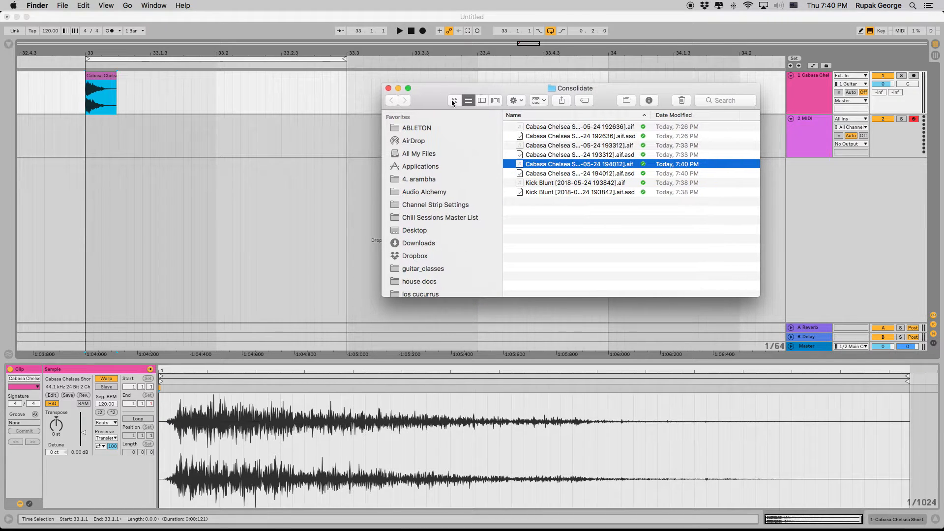
Step: Consolidate the Cabasa clip at bar 33 again in Live and bring Finder's Consolidate folder back to the front
left_click(105, 84)
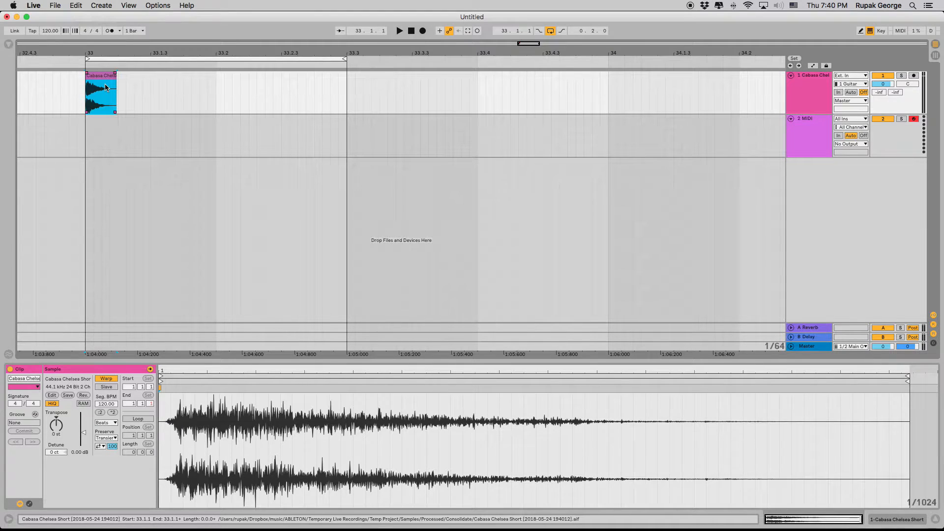
key("super+j")
key("ctrl+Up")
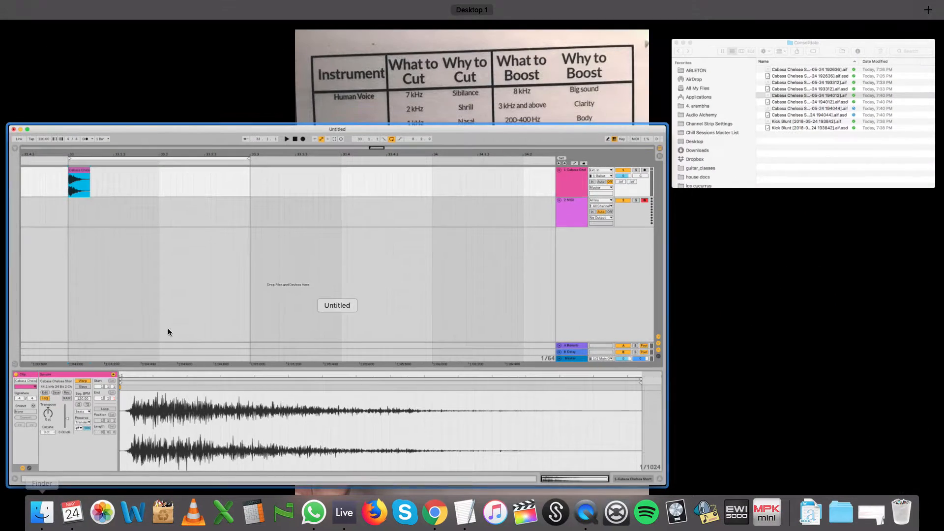
left_click(85, 419)
mouse_move(1, 530)
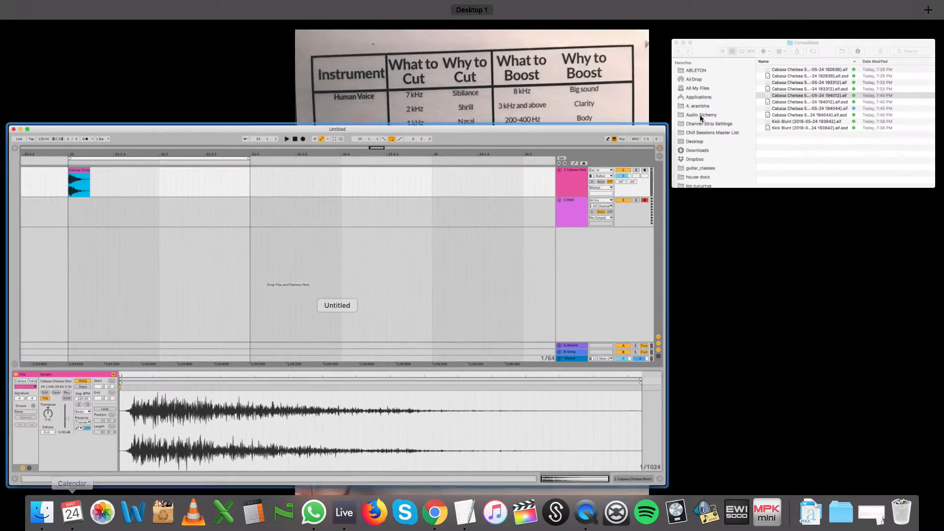
left_click(701, 115)
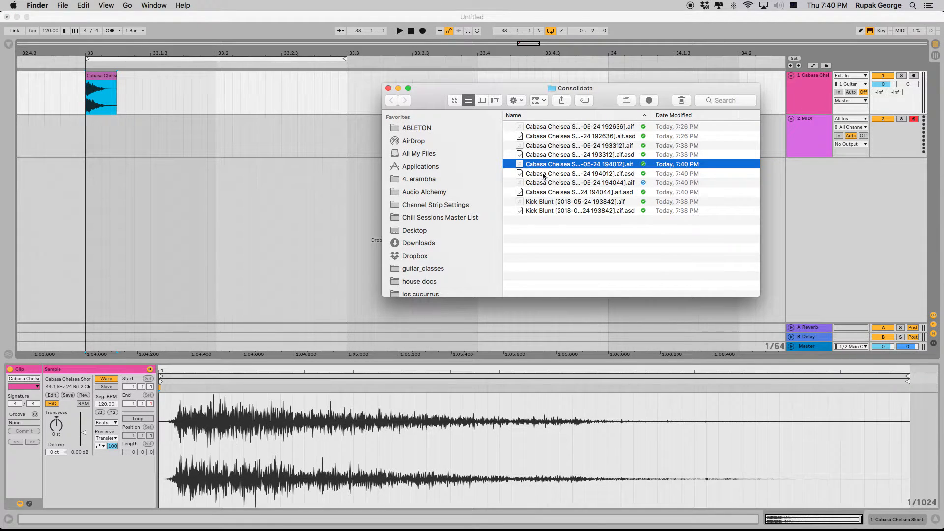
Step: Delete the superseded 194012 .aif and .aif.asd files of the Cabasa sample and return to Live
left_click(557, 174, "shift")
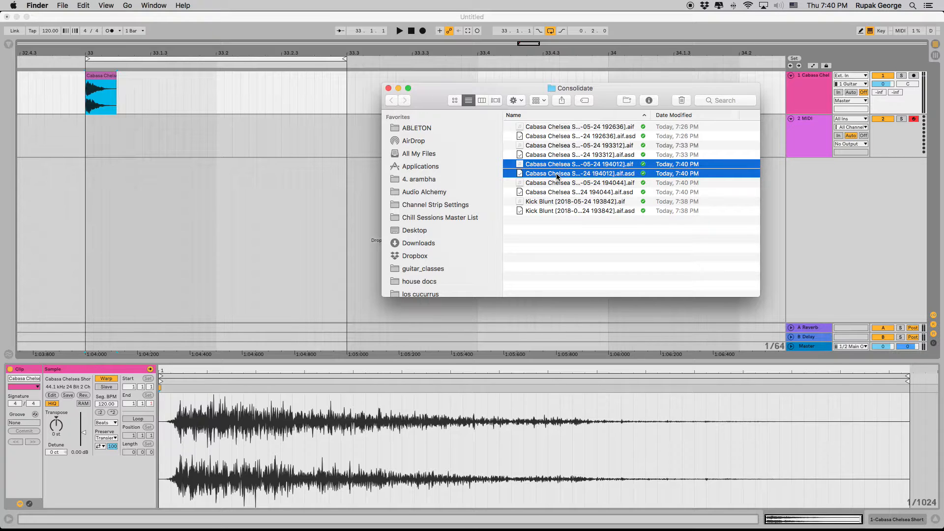
key("super+BackSpace")
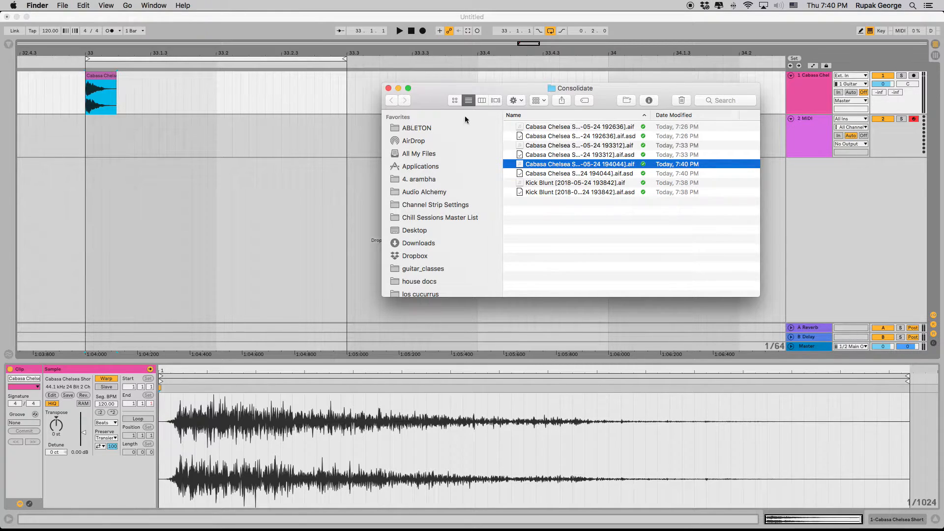
left_click(80, 144)
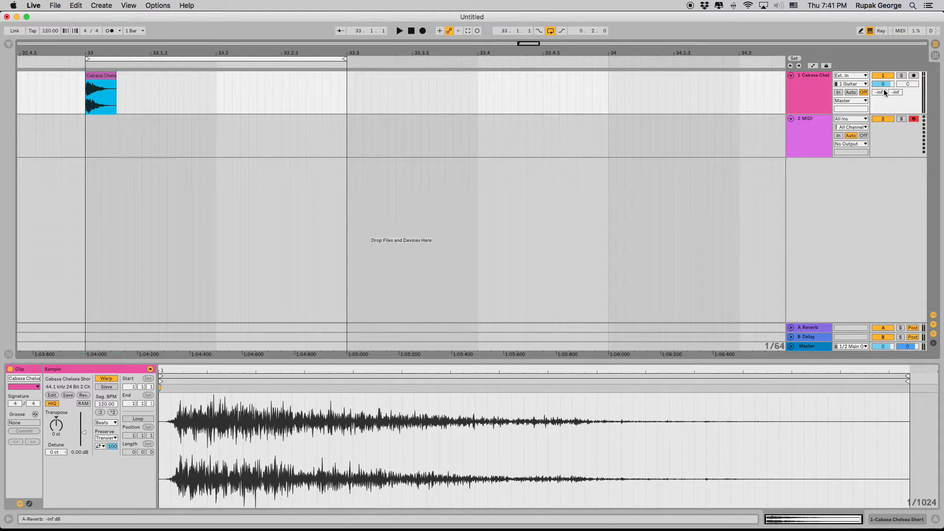
Step: Play the arrangement and check the Cabasa track's peak level in the session mixer
left_click(168, 88)
key("space")
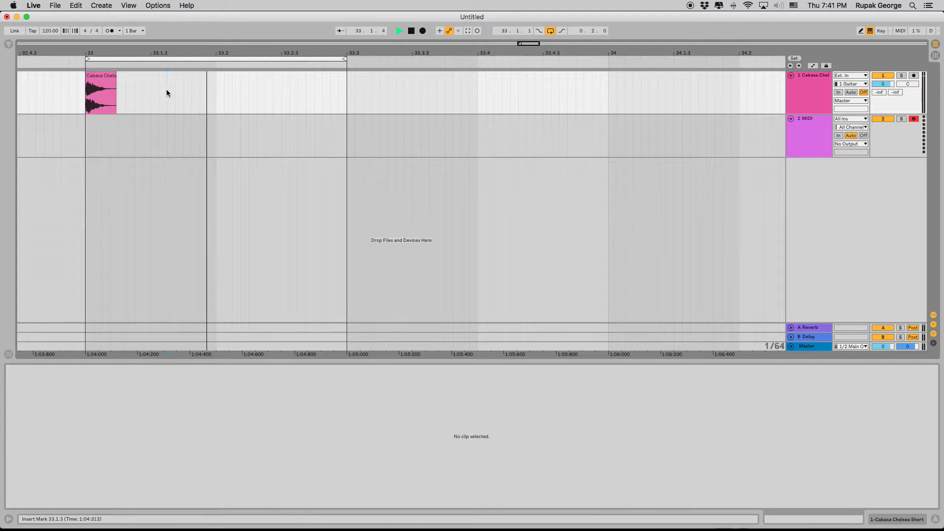
key("Tab")
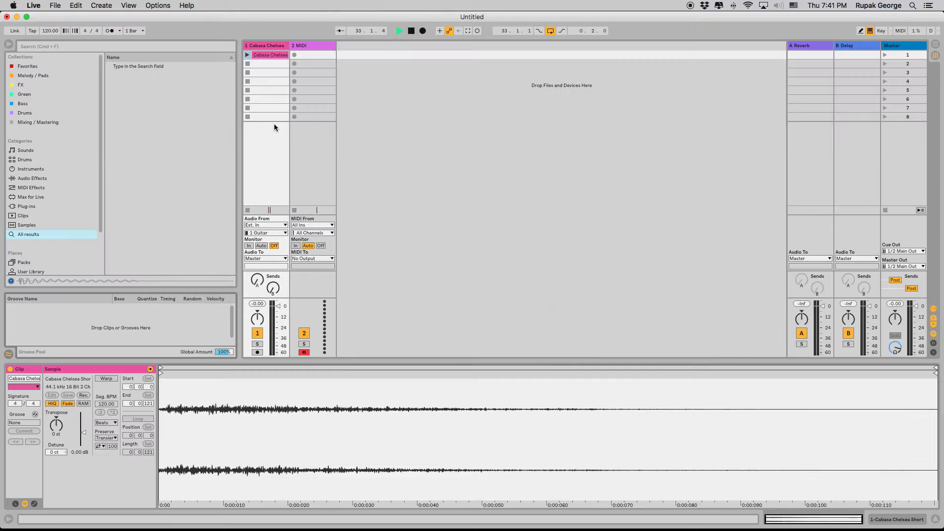
left_click(261, 302)
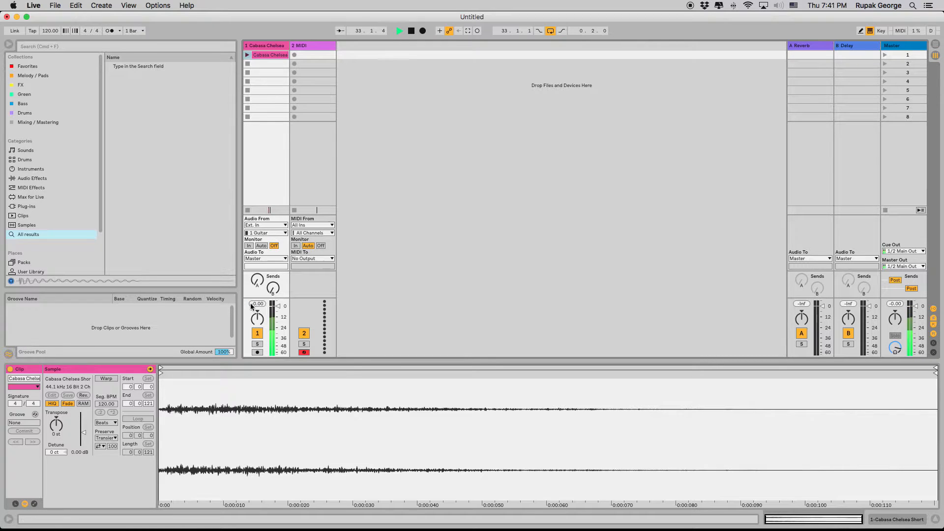
key("space")
Step: Set the Cabasa track's volume to -6 dB
left_click(278, 308)
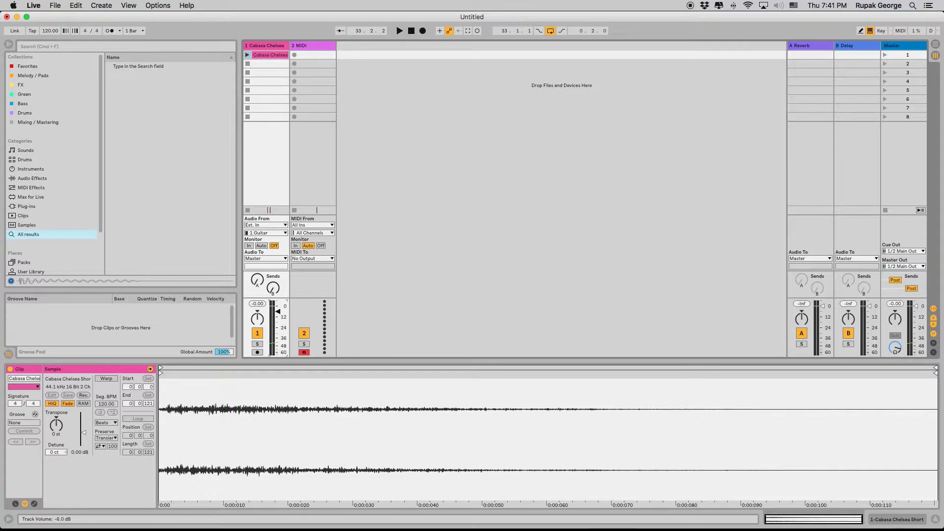
left_click_drag(278, 311, 277, 315)
key("Tab")
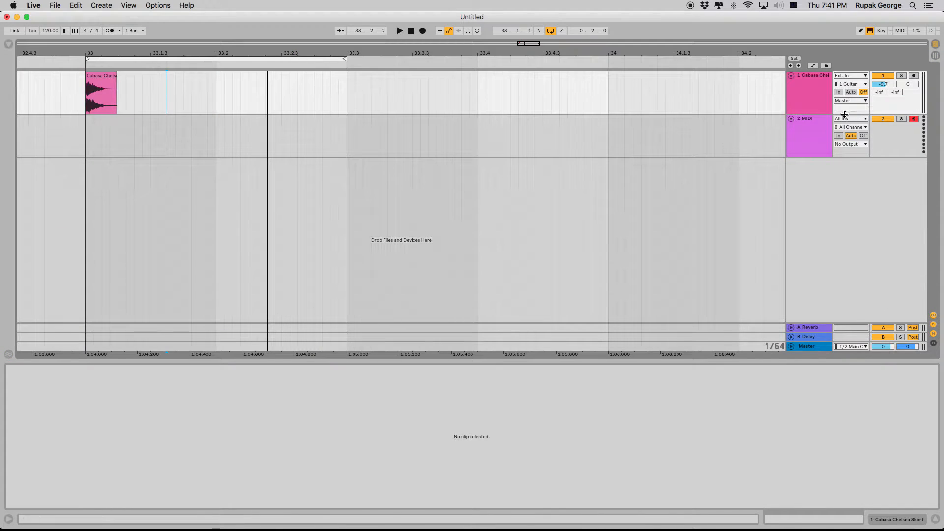
double_click(886, 85)
type("-6")
key("Return")
Step: Play the original Cabasa clip from the session view to check its level
key("Tab")
left_click(249, 55)
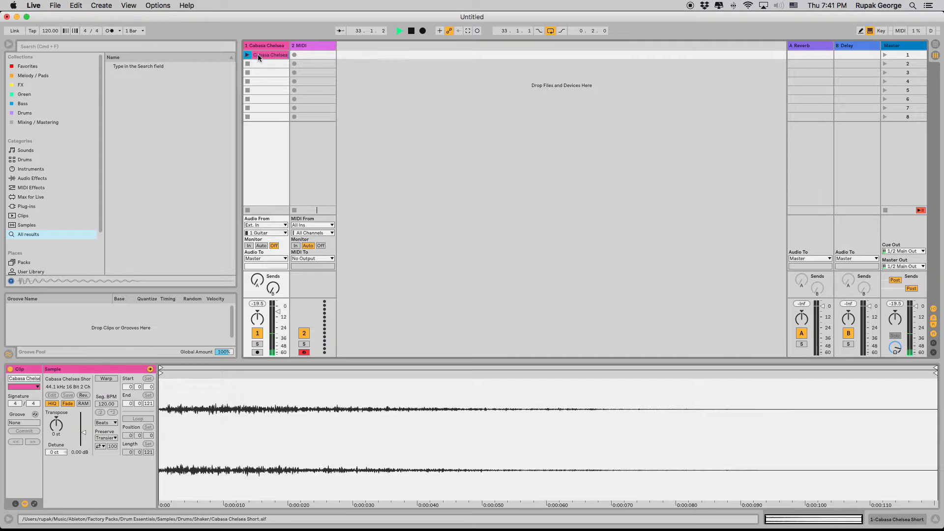
key("space")
Step: Return the Cabasa track to arrangement playback and check its peak level in the session mixer
key("Tab")
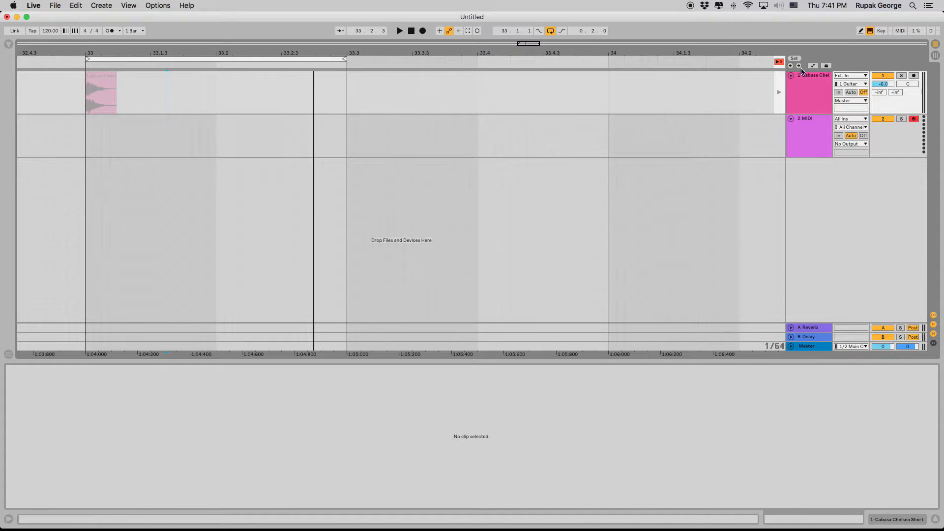
left_click(779, 62)
key("space")
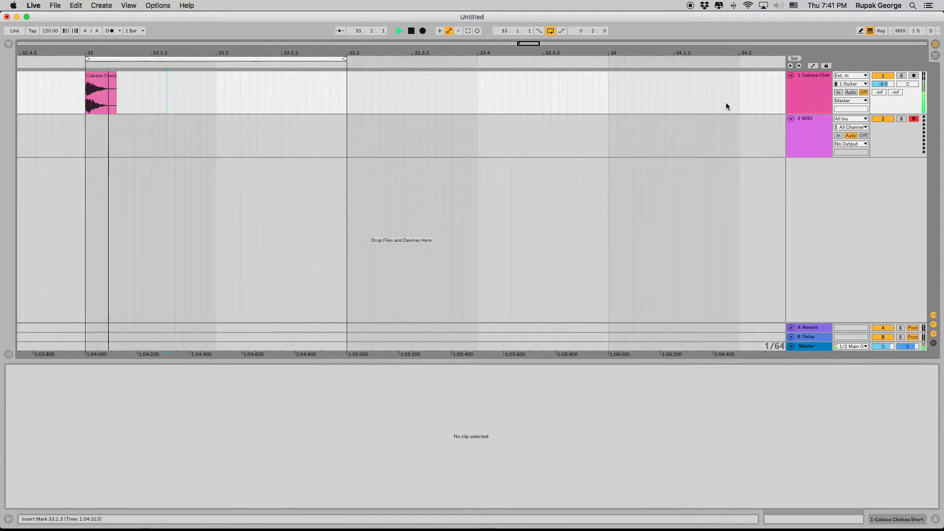
key("Tab")
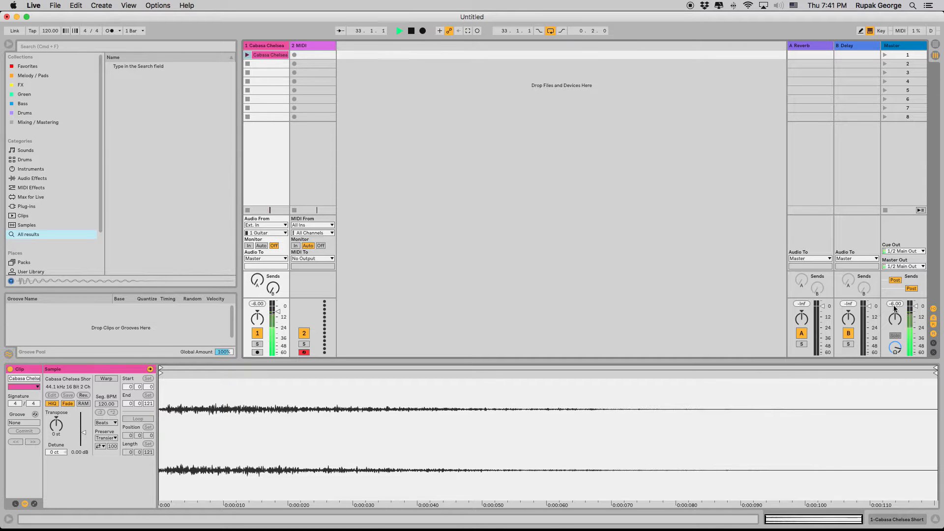
key("space")
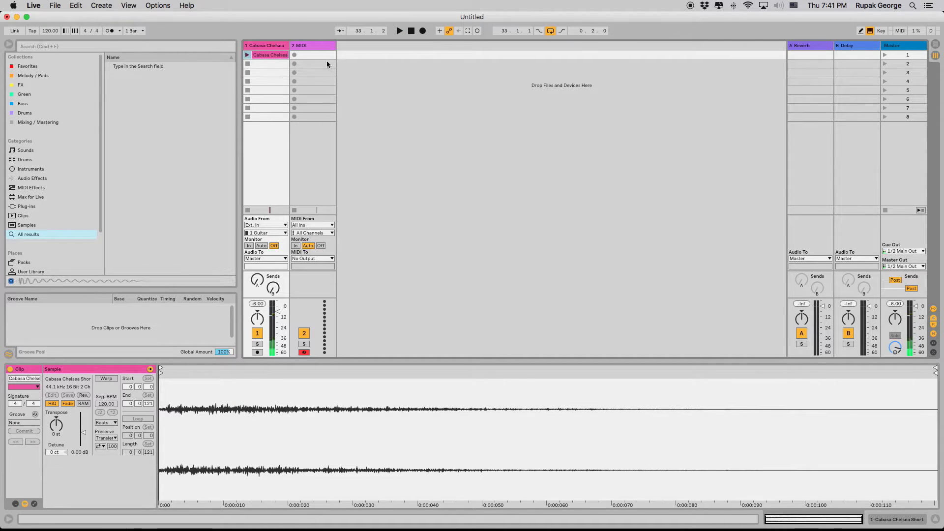
Step: Load a Drum Rack onto the MIDI track and show its device view
left_click(317, 54)
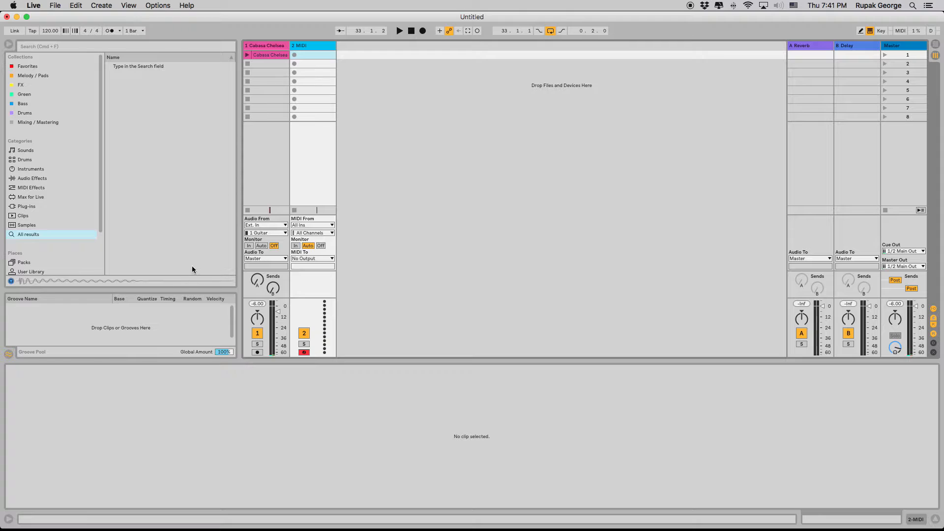
scroll(55, 219, "down", 5)
scroll(55, 220, "up", 3)
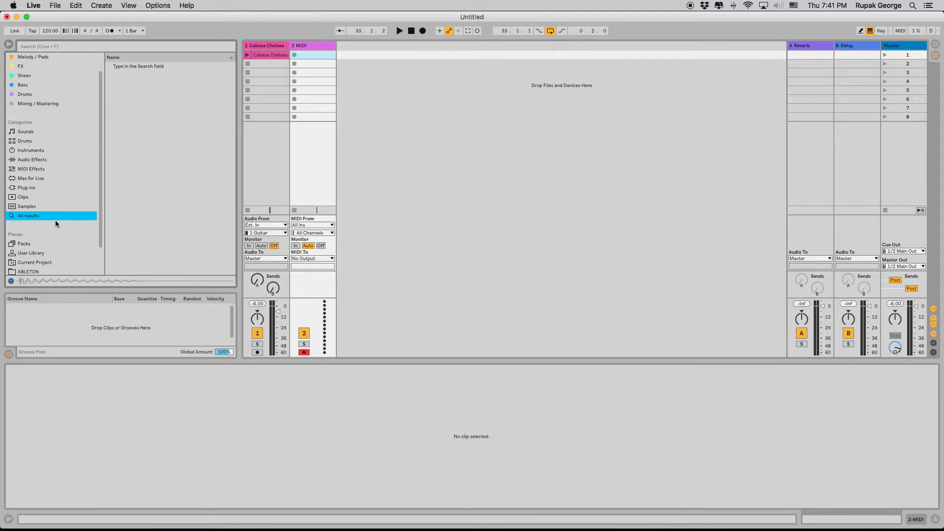
scroll(55, 221, "up", 1)
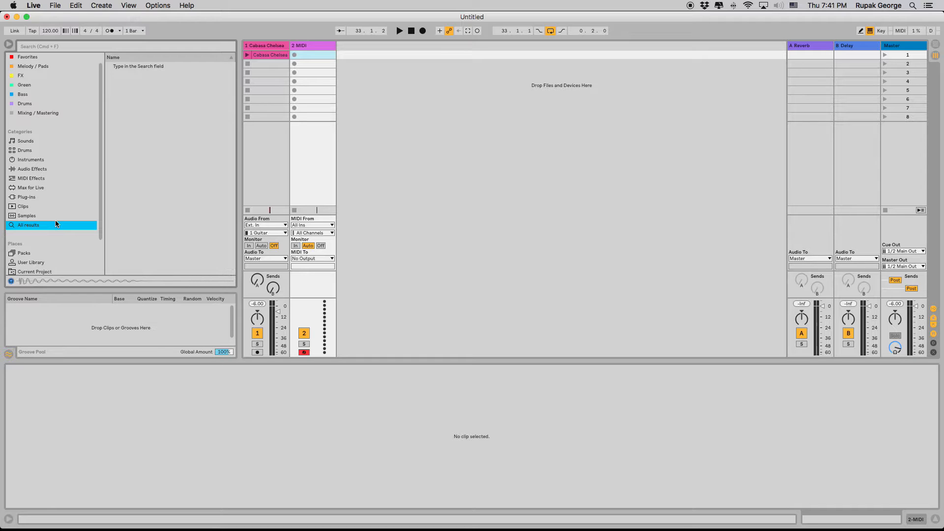
left_click(28, 161)
scroll(29, 160, "up", 1)
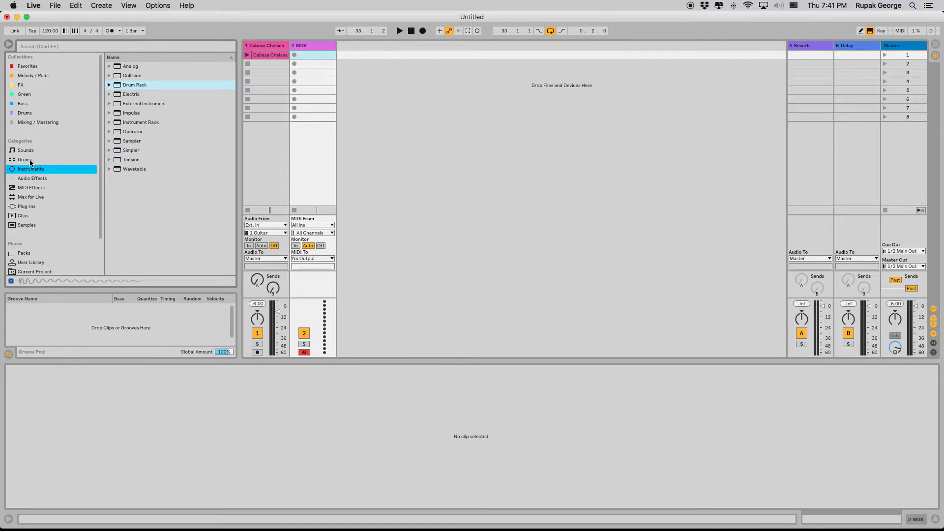
double_click(129, 85)
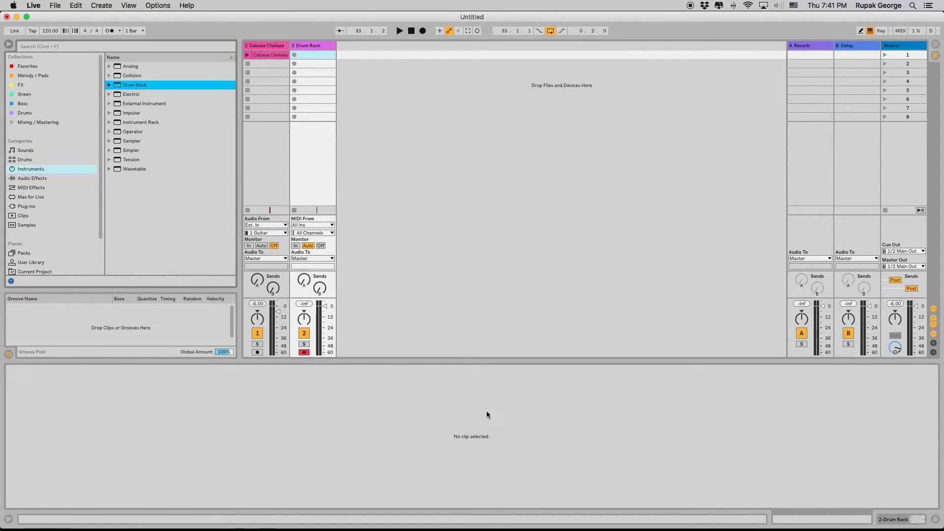
key("shift+Tab")
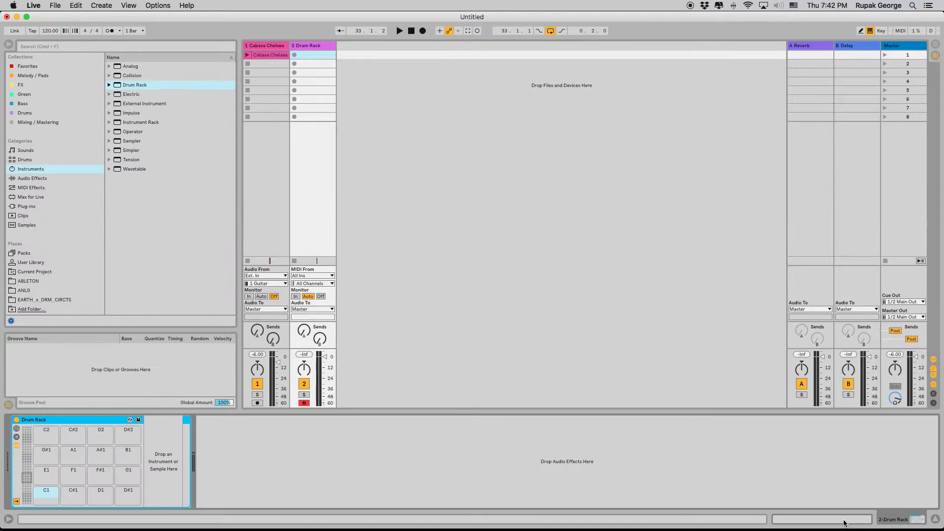
Step: Load the consolidated Cabasa clip from the arrangement onto the Drum Rack's C1 pad
left_click(268, 55)
key("Tab")
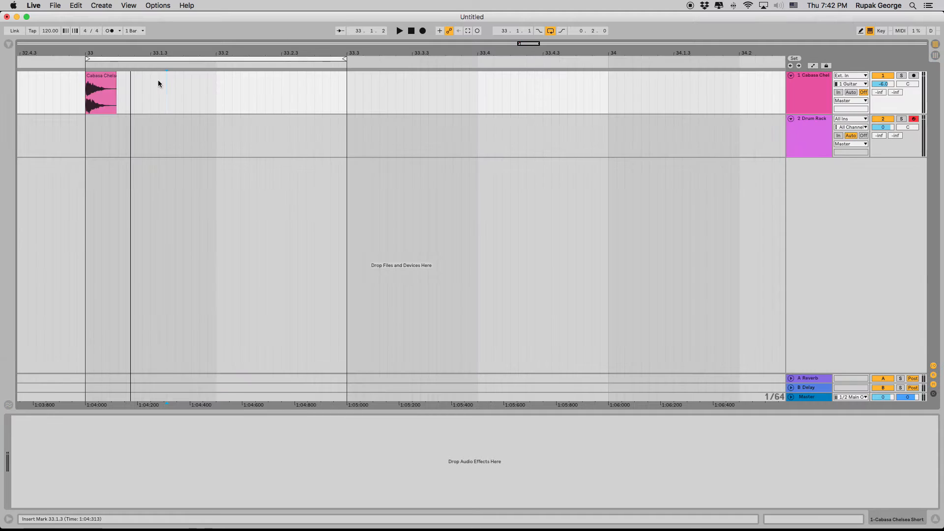
key("Tab")
left_click_drag(99, 87, 52, 493)
left_click(311, 47)
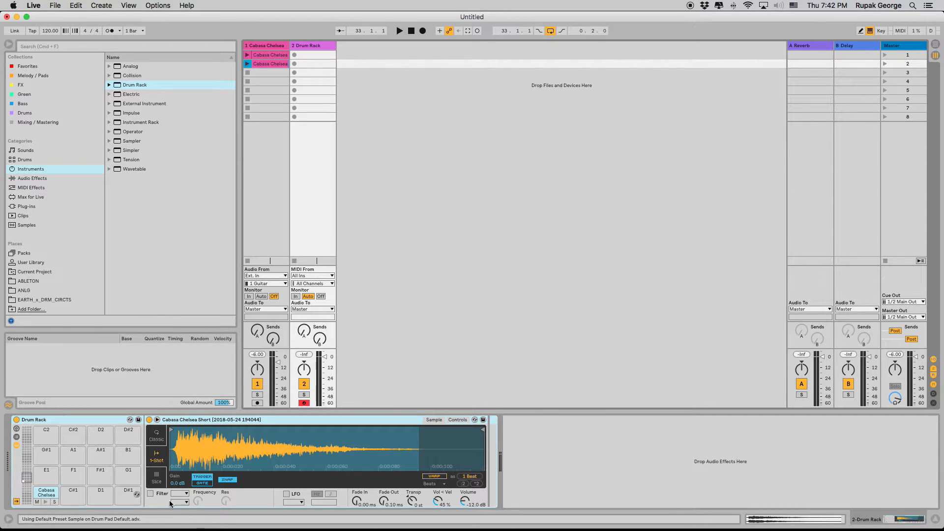
Step: Trigger the Cabasa pad several times to check its output level on the Drum Rack track
left_click(45, 498)
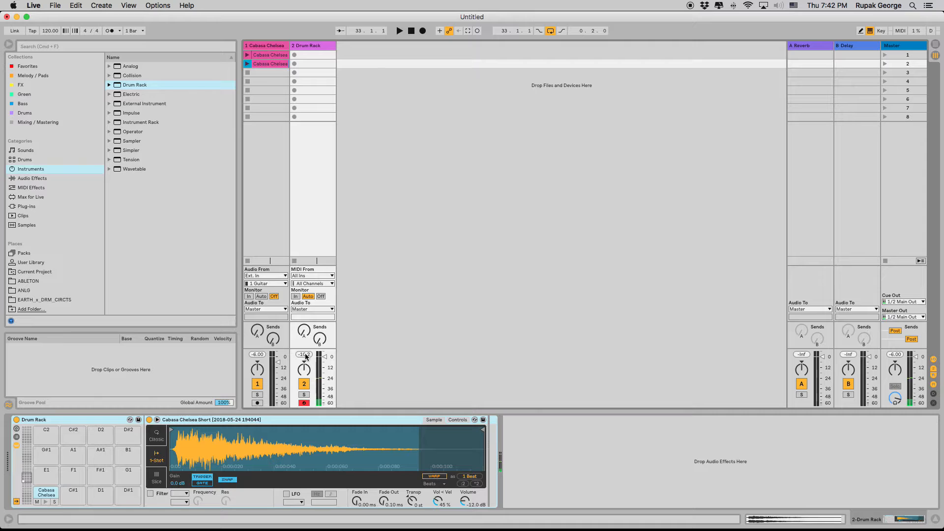
key("a")
key("a")
key("a")
Step: Switch the Cabasa Simpler to Classic mode and set its velocity-to-volume amount to 100%
left_click(158, 438)
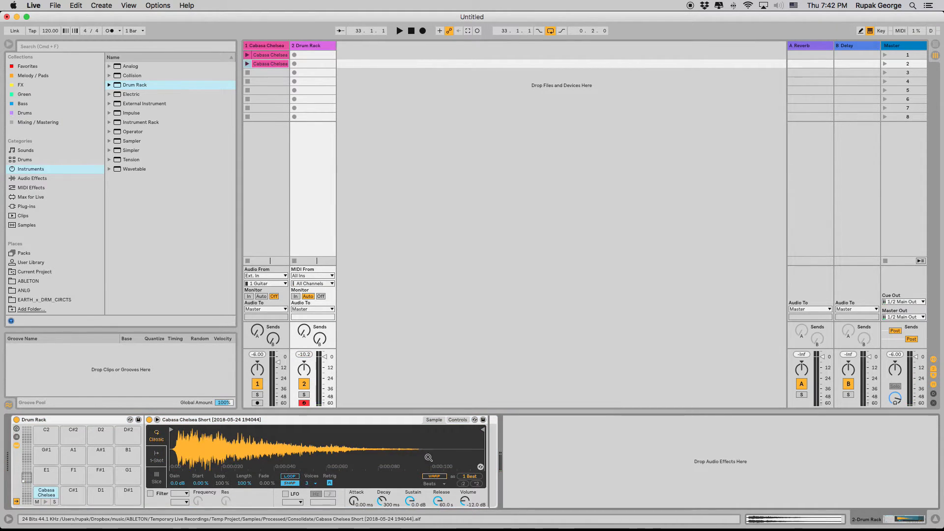
left_click(456, 421)
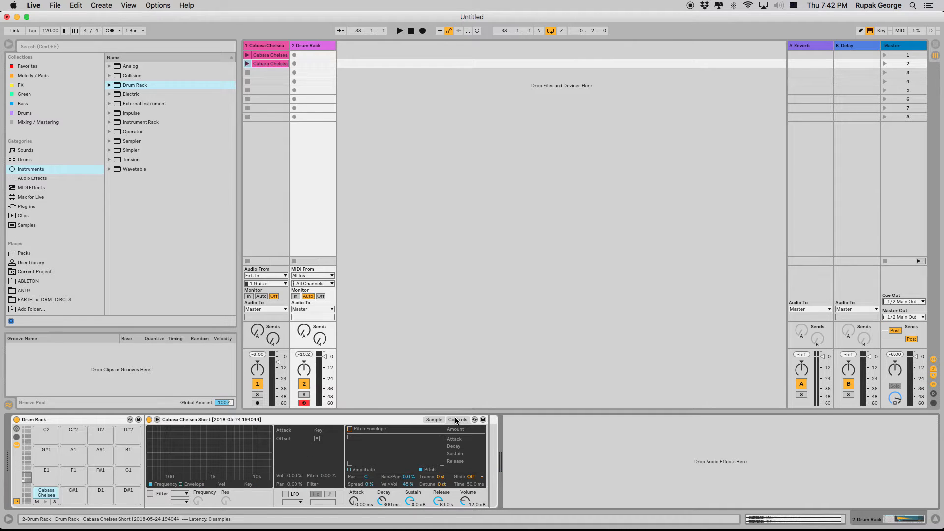
left_click(407, 485)
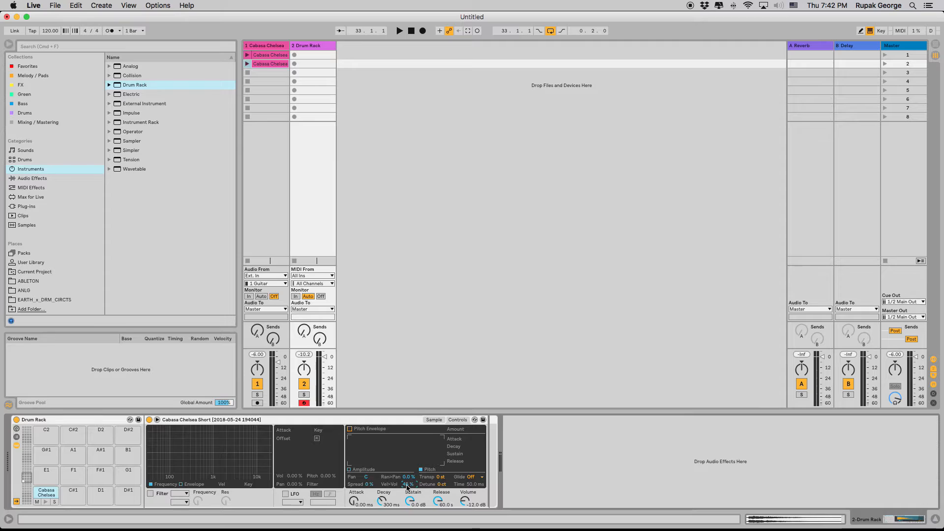
type("100")
key("Return")
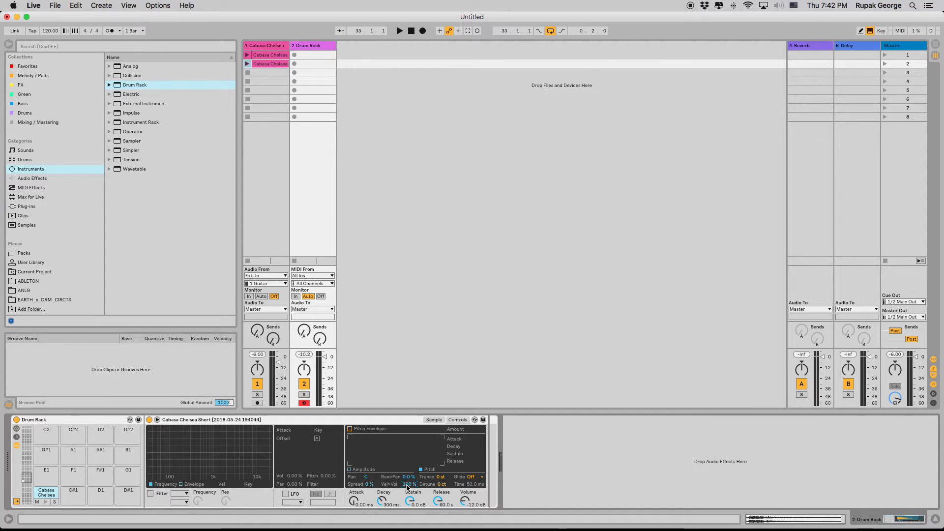
Step: Set the Cabasa Simpler's volume to -22.8 dB
left_click(477, 503)
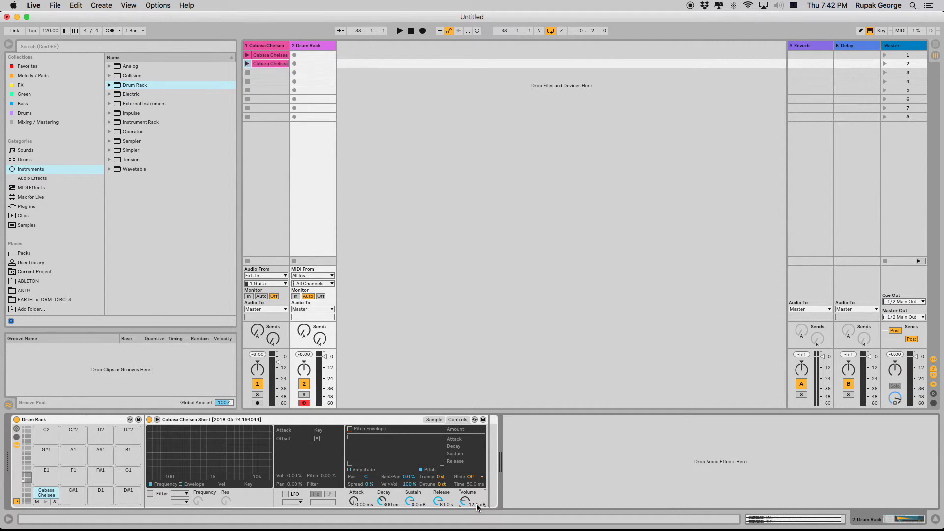
type("-22.")
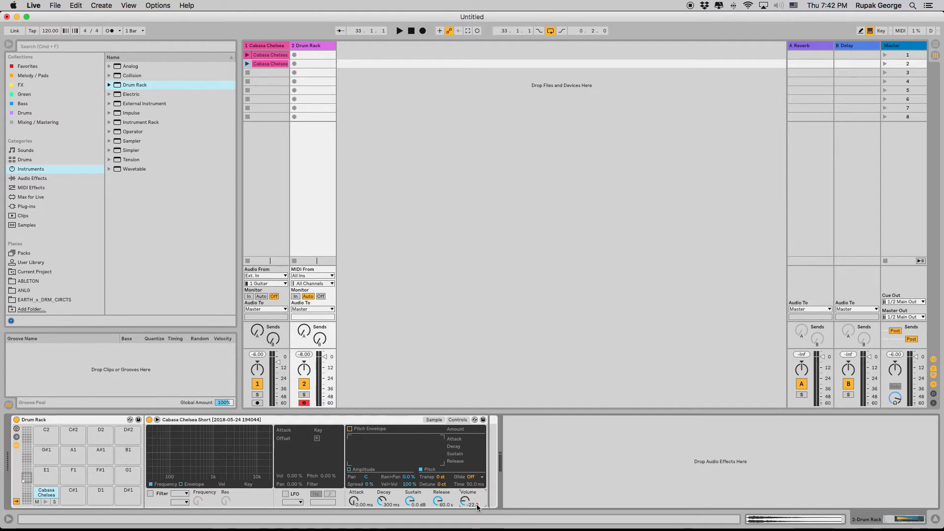
type("8 dB")
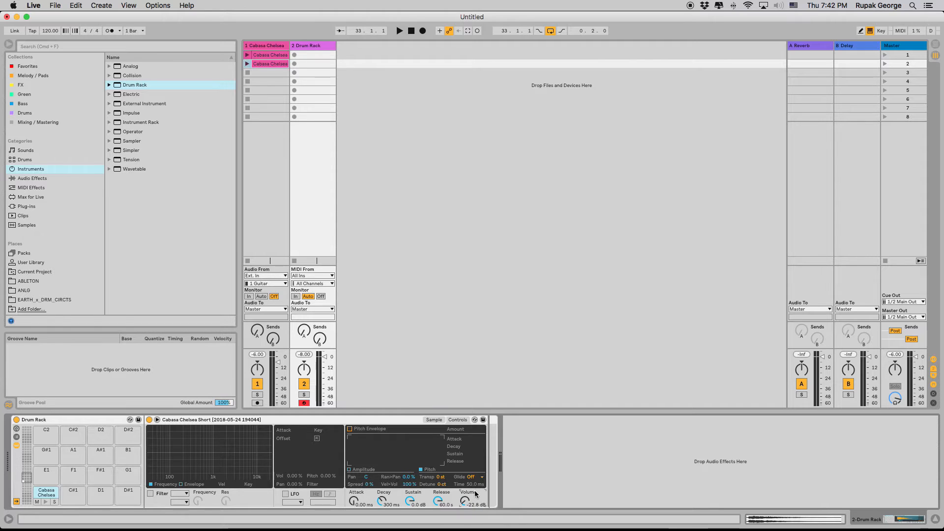
key("Return")
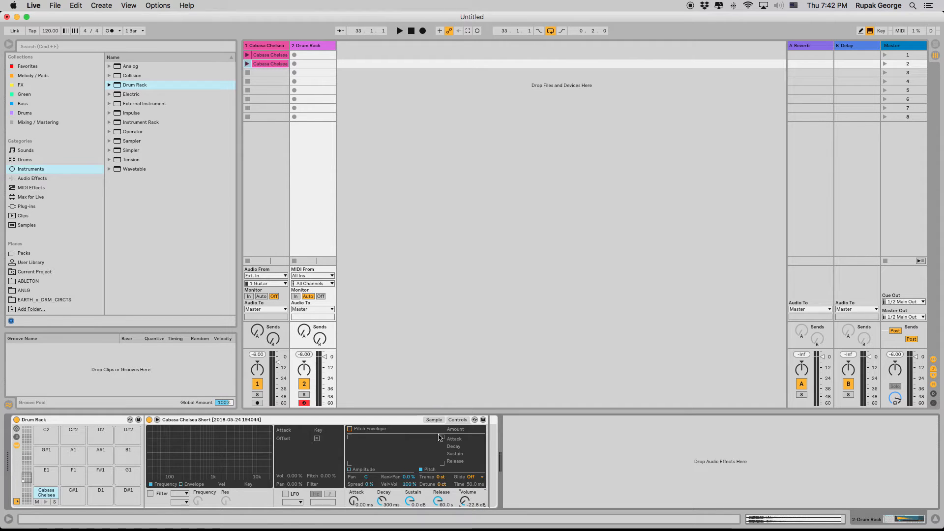
Step: Create a MIDI clip in the Drum Rack track's first slot with a one-beat C1 note at the start and full velocity
double_click(301, 54)
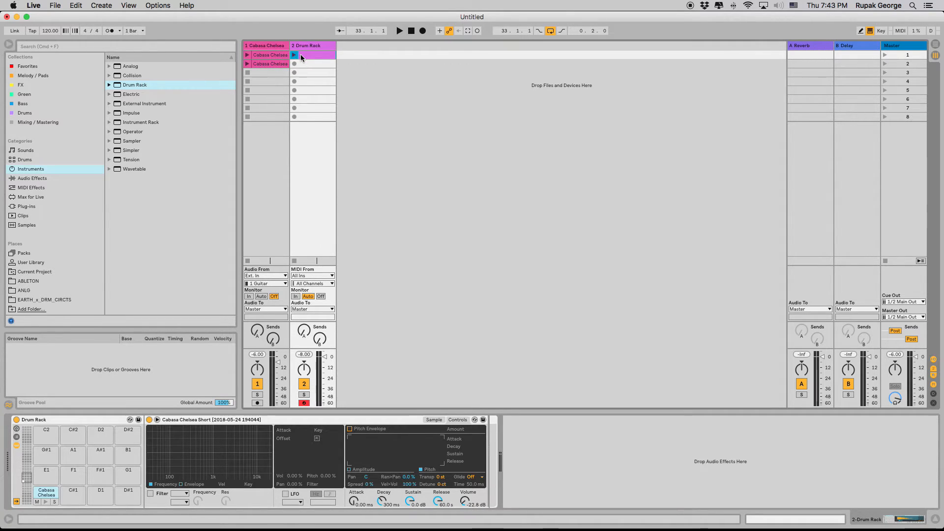
key("Tab")
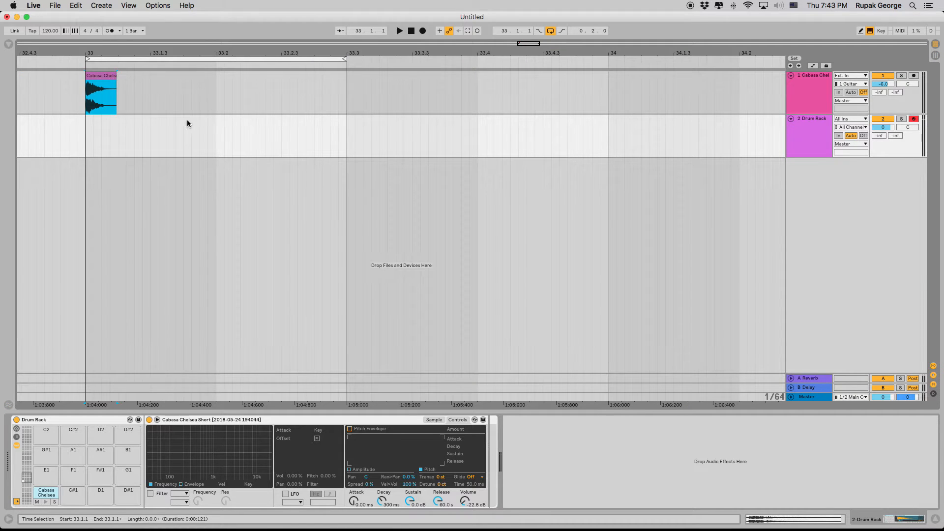
key("Tab")
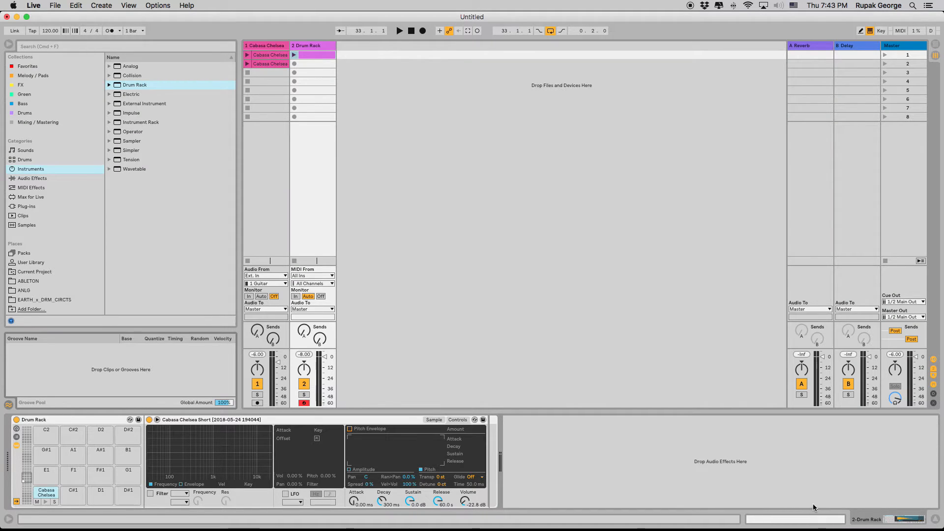
key("shift+Tab")
double_click(206, 398)
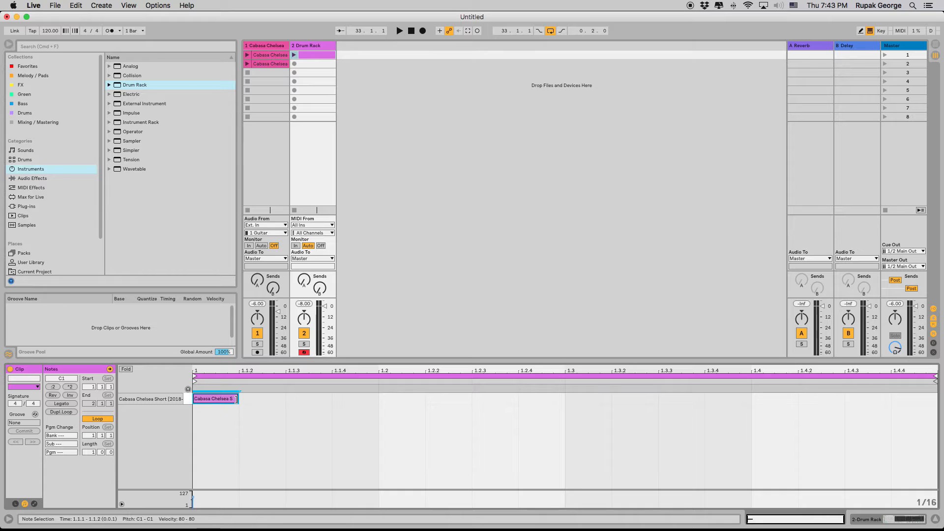
left_click_drag(236, 399, 390, 405)
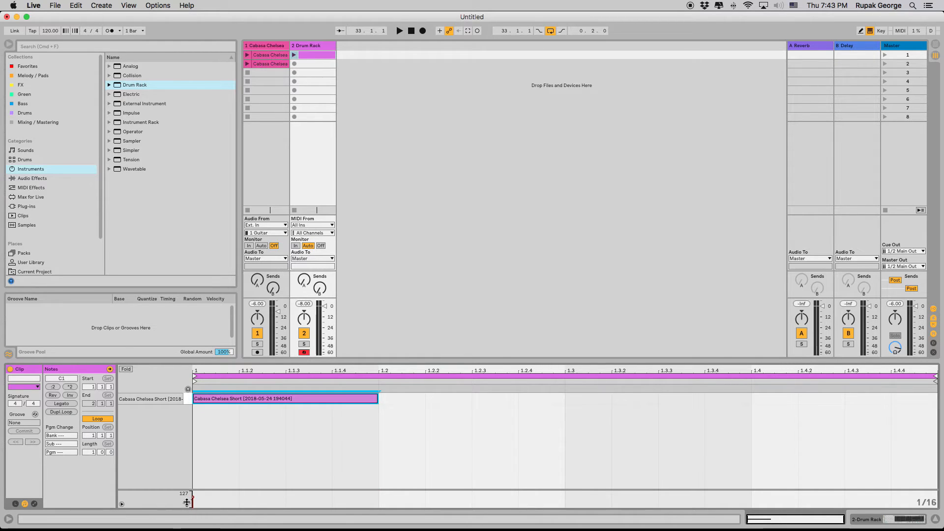
left_click_drag(192, 497, 192, 490)
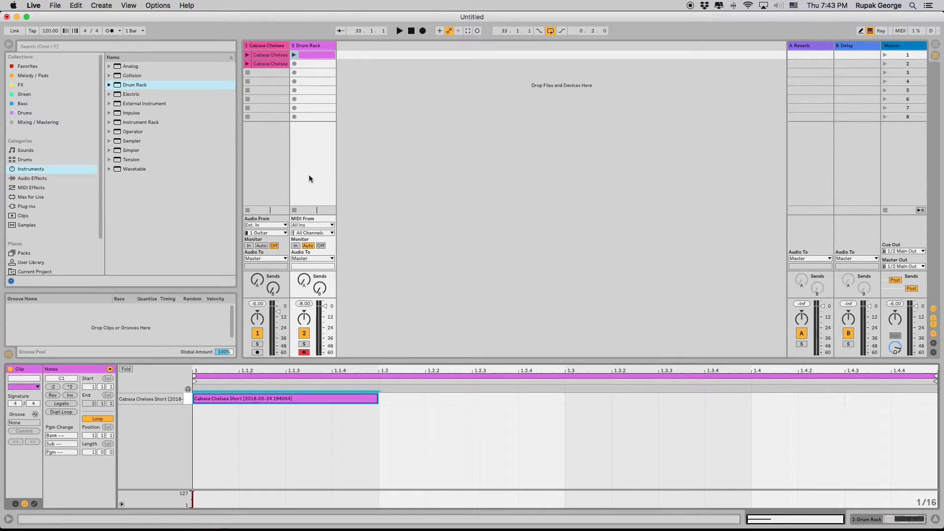
Step: Play the MIDI clip briefly to check its level and mute the Cabasa track
left_click(293, 55)
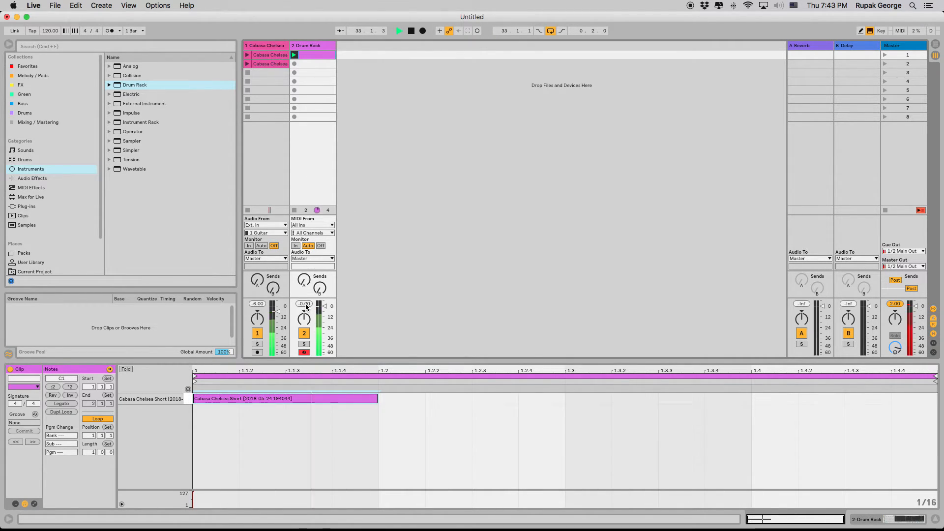
key("space")
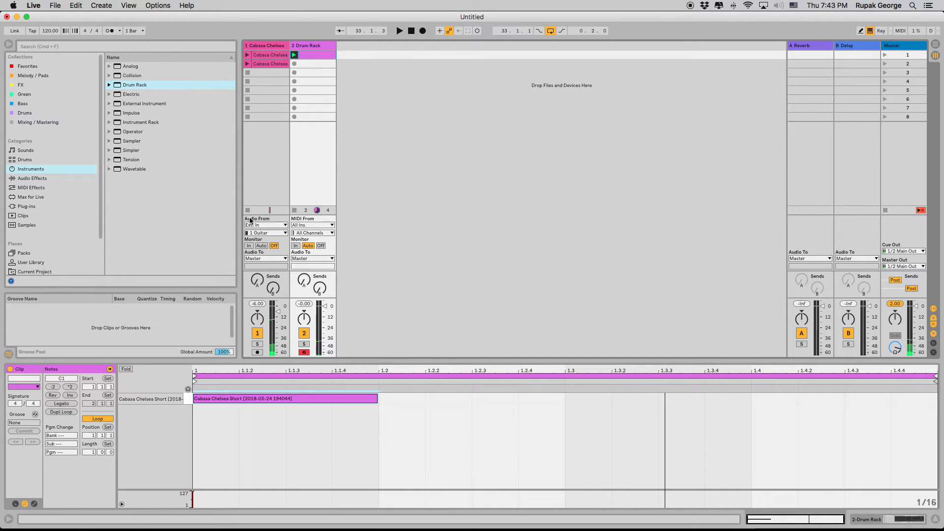
left_click(259, 158)
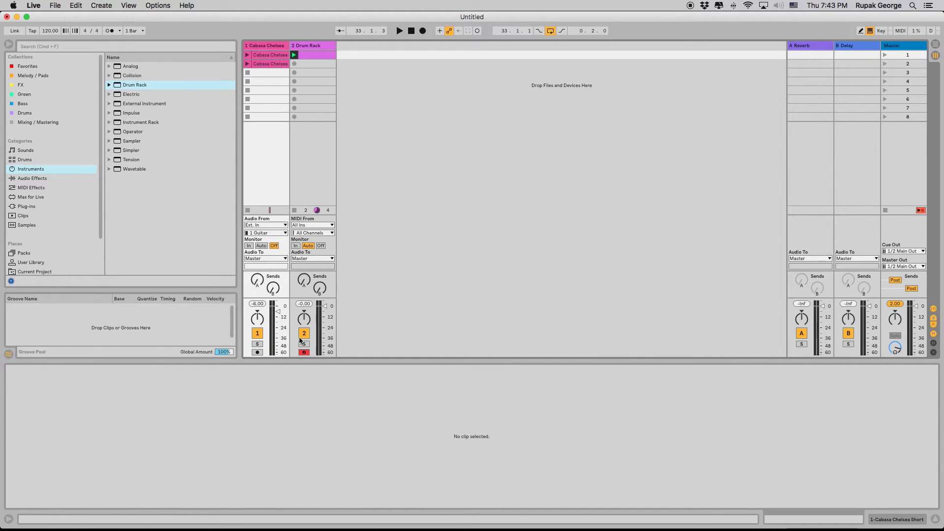
left_click(257, 334)
Step: Show the Drum Rack's devices and replay the MIDI clip to check its level on its own
left_click(314, 98)
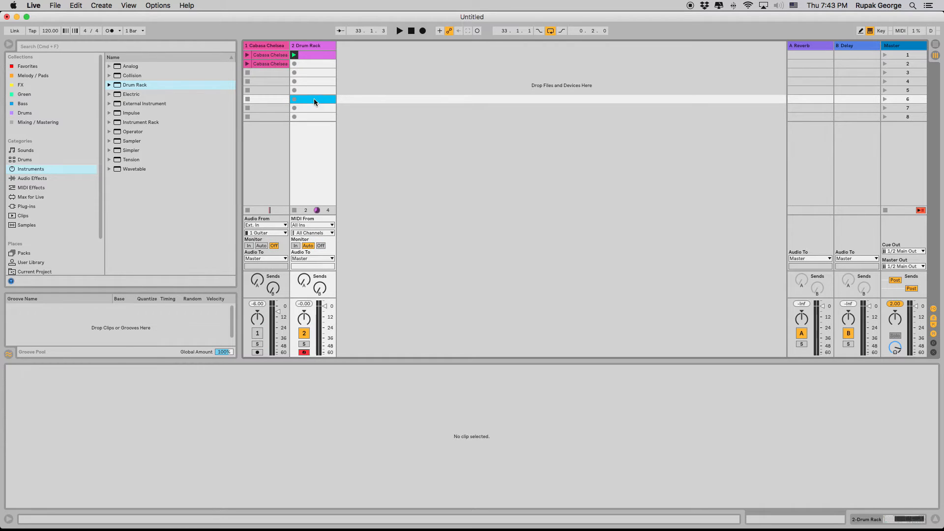
left_click(879, 515)
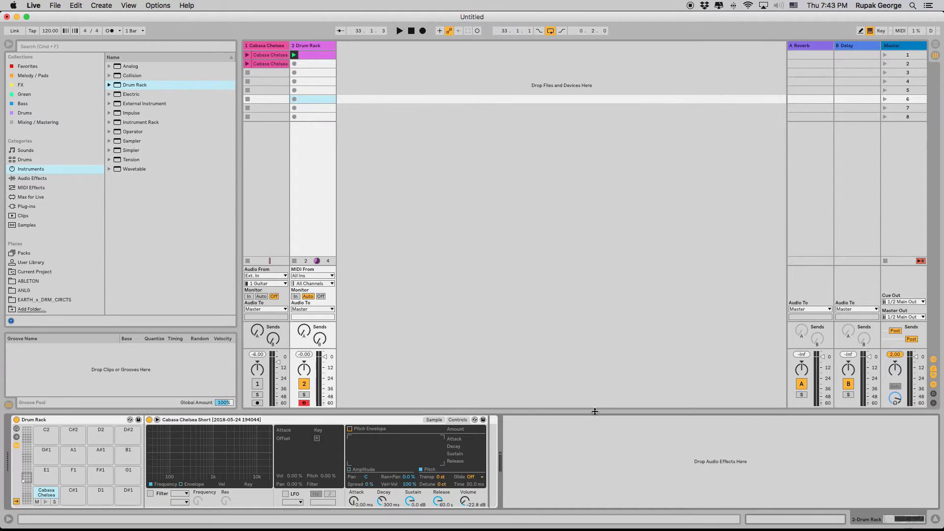
left_click(293, 55)
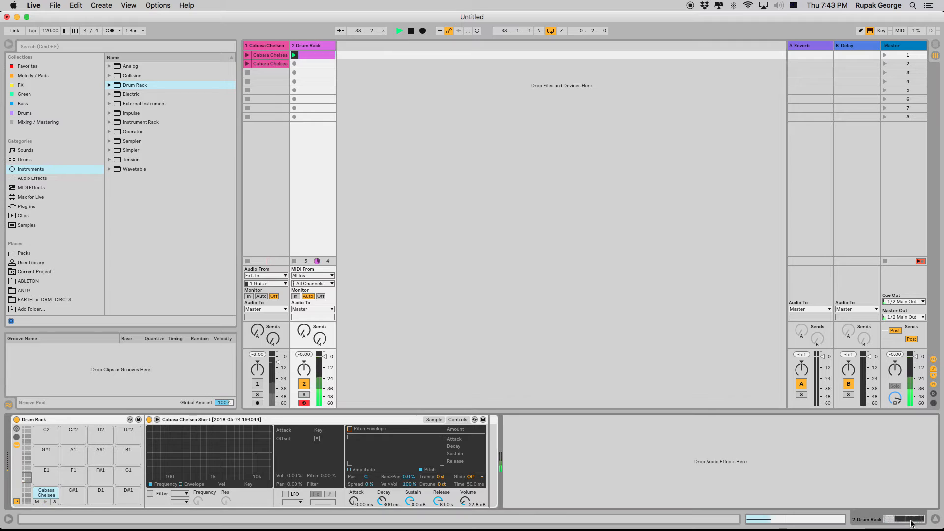
Step: Shorten the playing MIDI clip's loop to two beats, and with playback stopped move its C1 note to 1.2
left_click(842, 523)
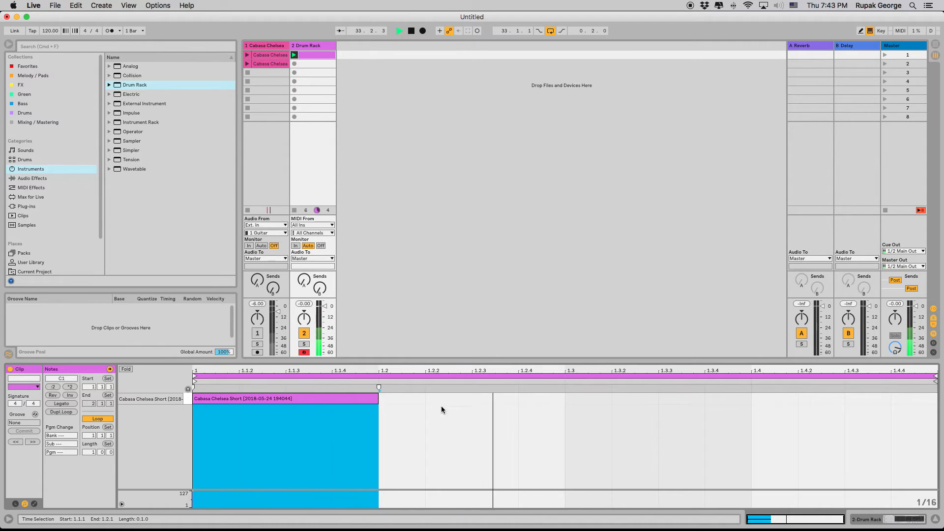
left_click_drag(937, 376, 565, 377)
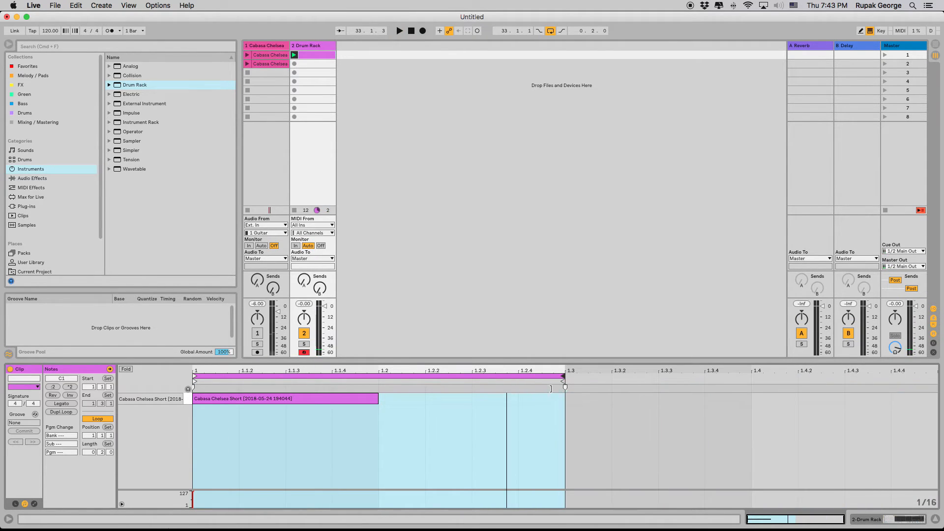
key("Tab")
key("Tab")
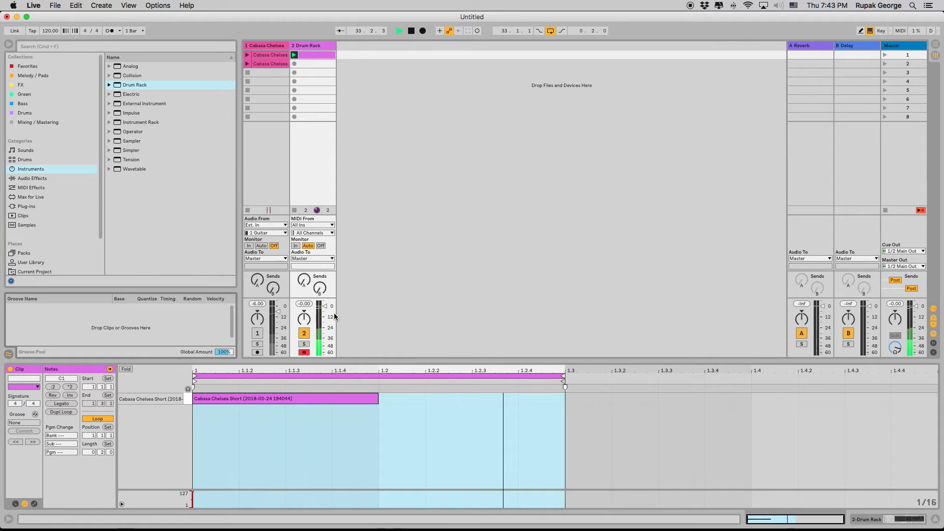
key("space")
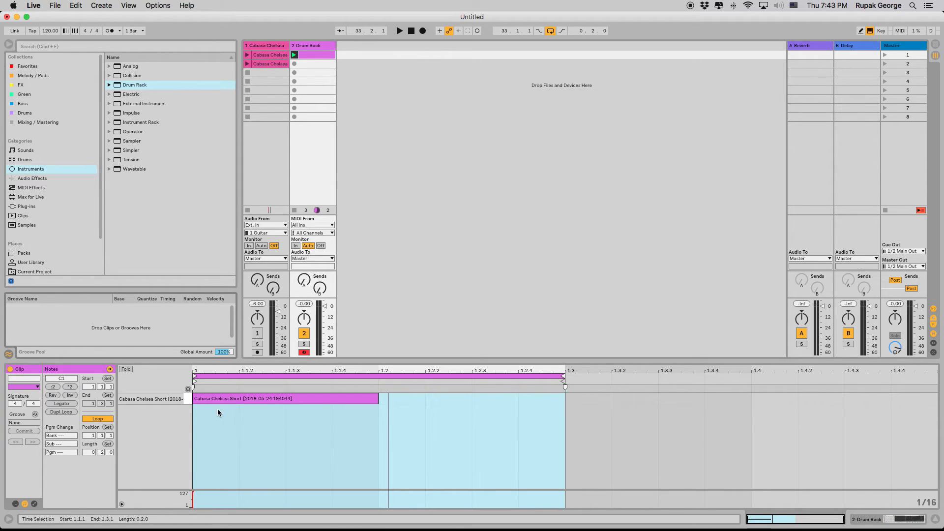
left_click_drag(222, 400, 399, 400)
Step: Set the Drum Rack track's volume to -6 dB and the Cabasa track's volume to 0 dB
left_click_drag(325, 307, 325, 313)
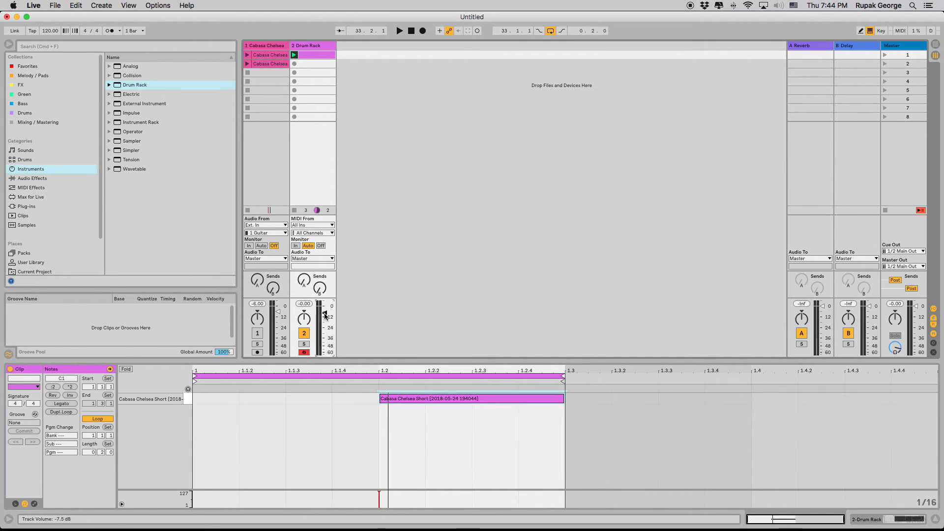
key("Tab")
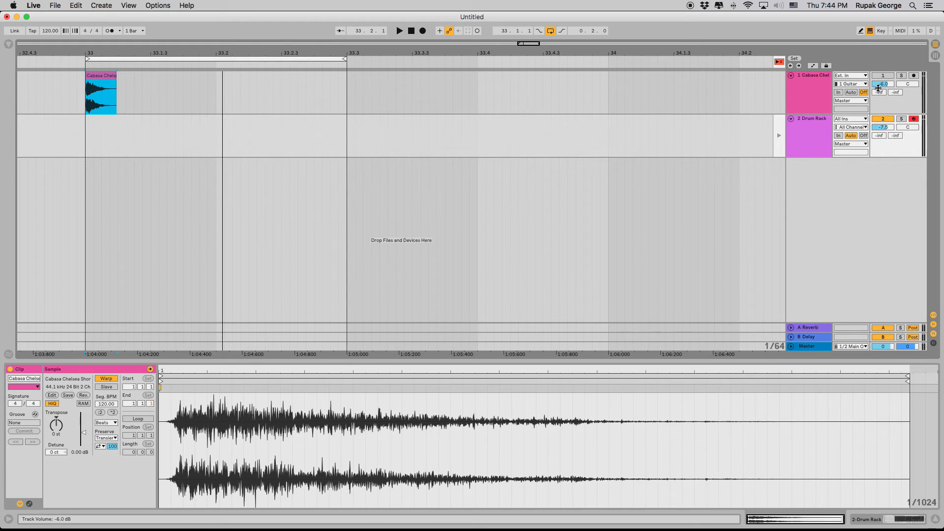
left_click_drag(887, 86, 886, 80)
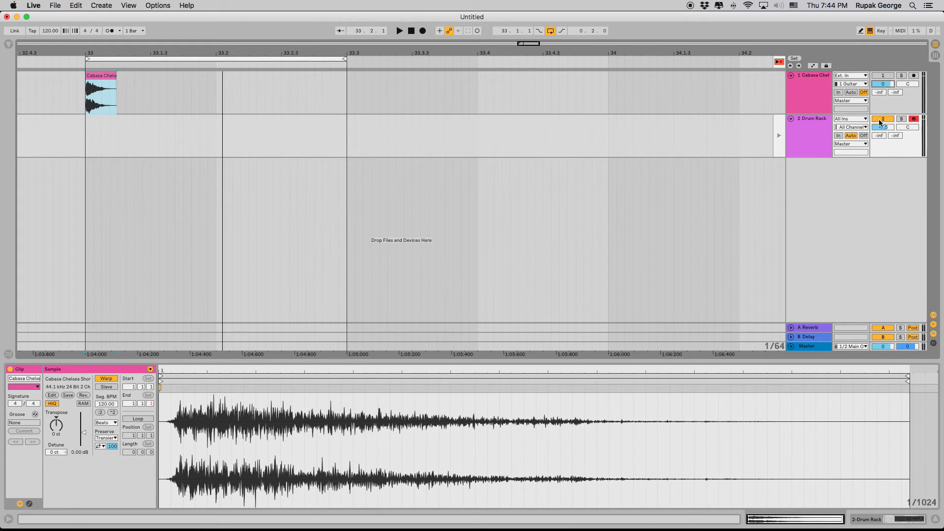
left_click(882, 129)
type("-")
key("Tab")
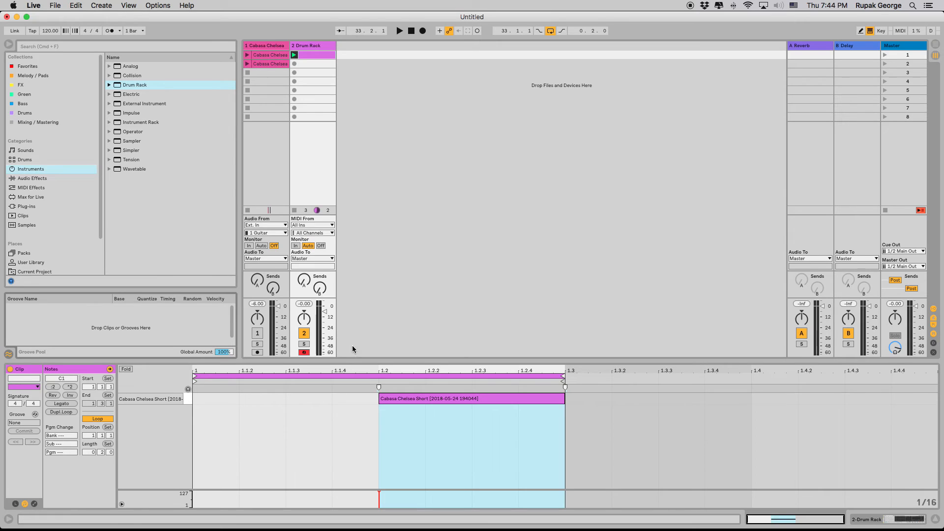
Step: Add C1 notes at 1.1.1 and 1.1.3 with velocities of about 69 and 87, and play the clip to check its level
double_click(220, 397)
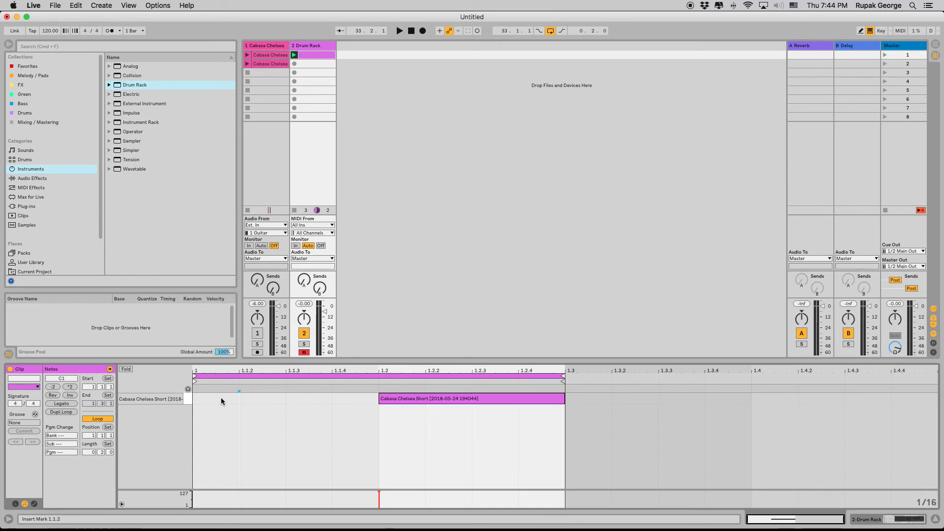
double_click(293, 398)
left_click_drag(194, 497, 194, 499)
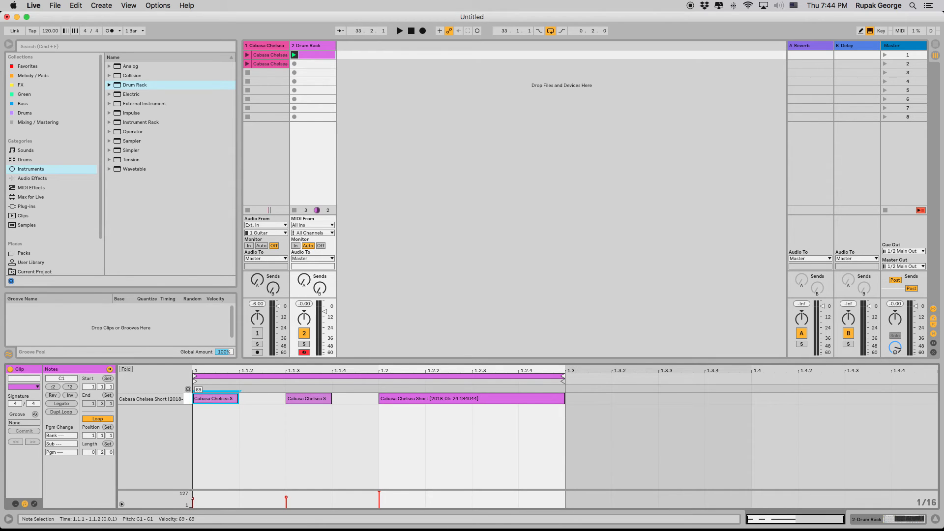
left_click_drag(288, 498, 288, 494)
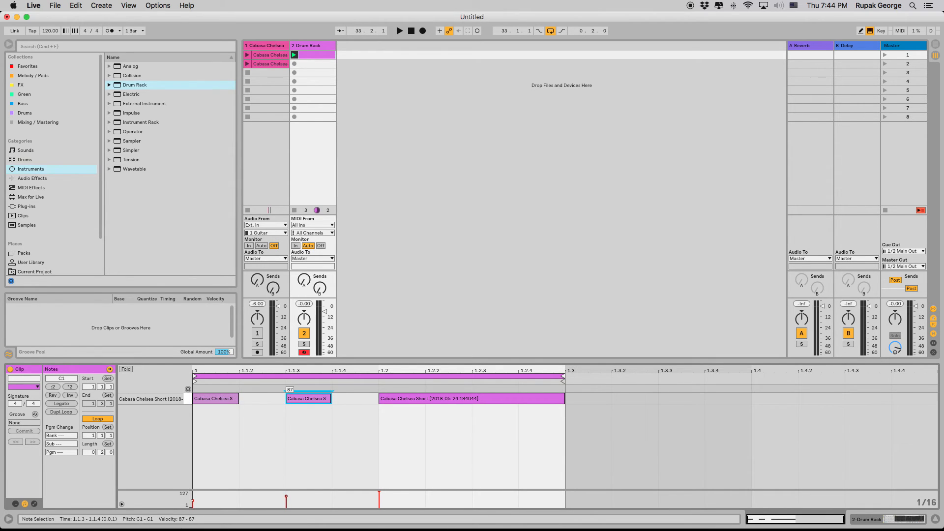
key("space")
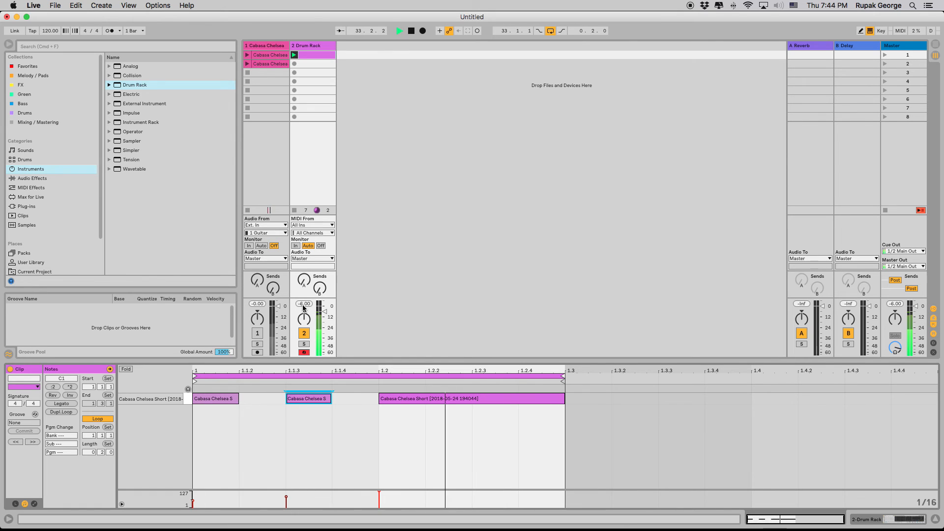
key("space")
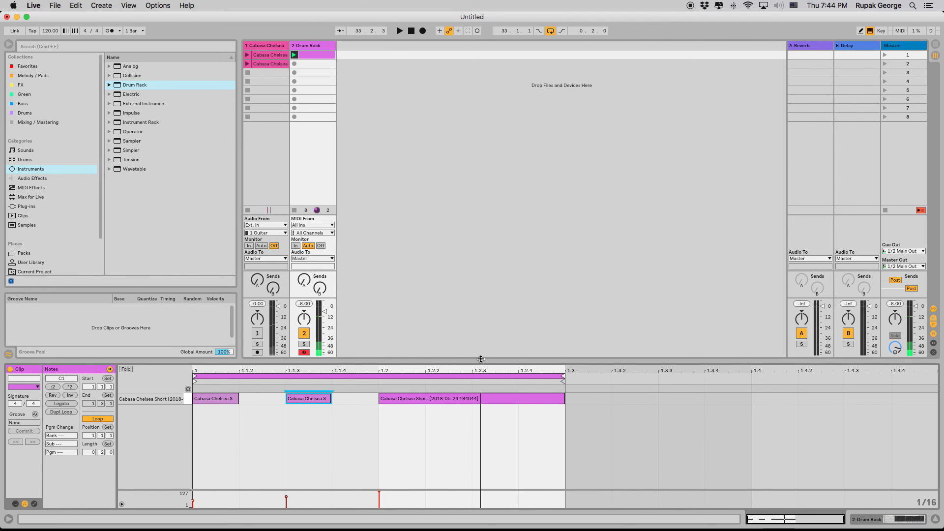